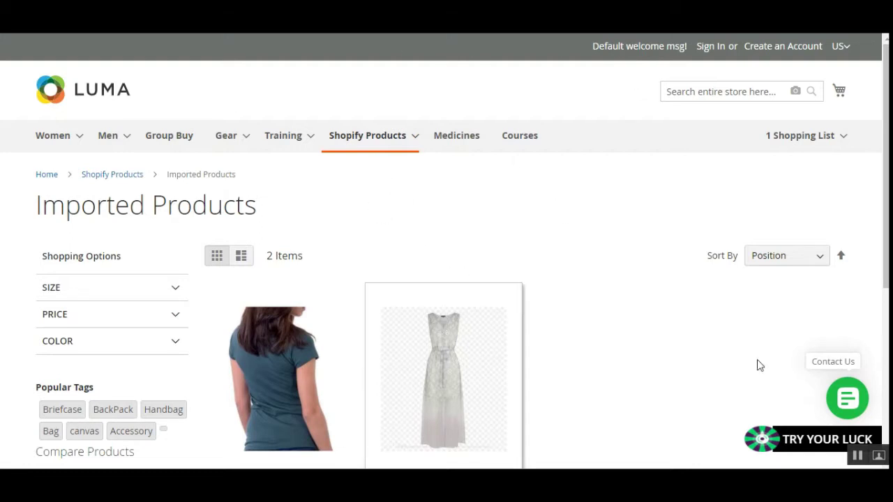
Look over the Imported Products category on the Luma storefront and the Magneto-Connector Shopify shop's home page
scroll(332, 212, "down", 1)
scroll(332, 212, "up", 1)
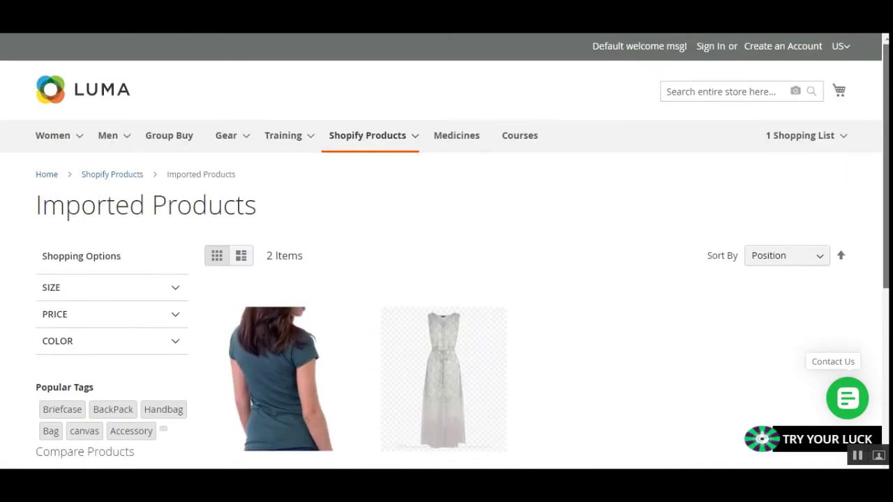
mouse_move(418, 150)
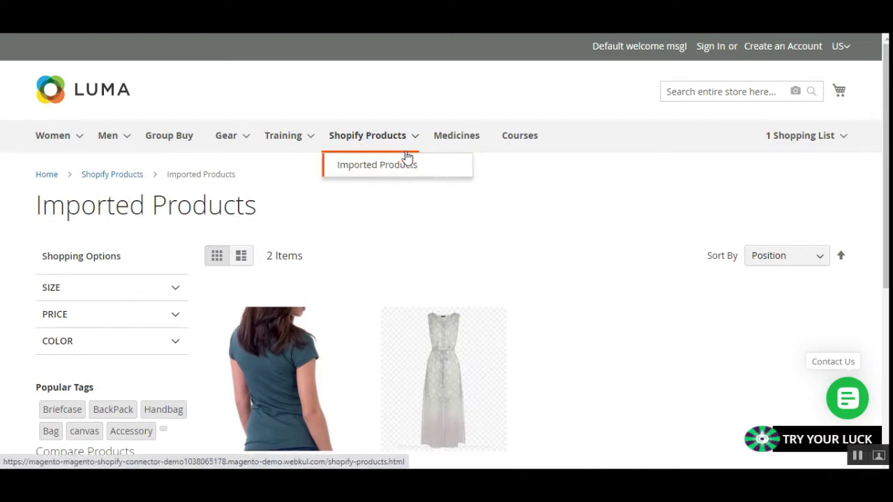
scroll(377, 323, "down", 3)
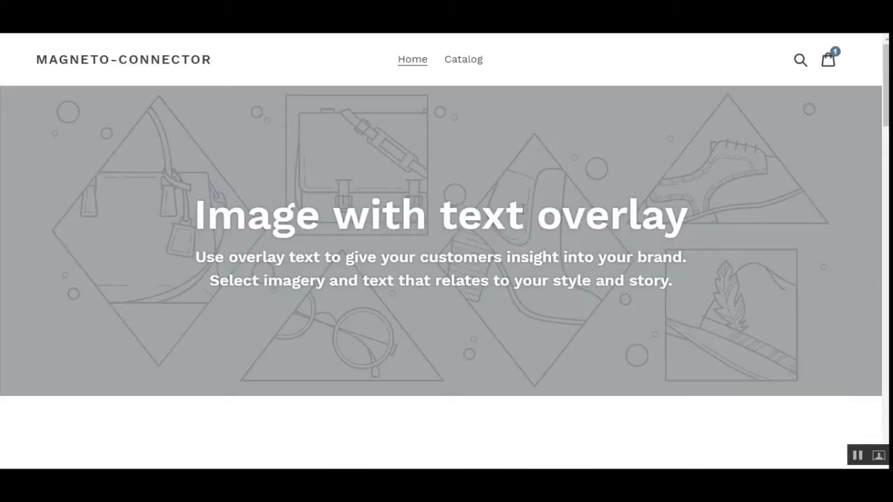
scroll(447, 251, "down", 6)
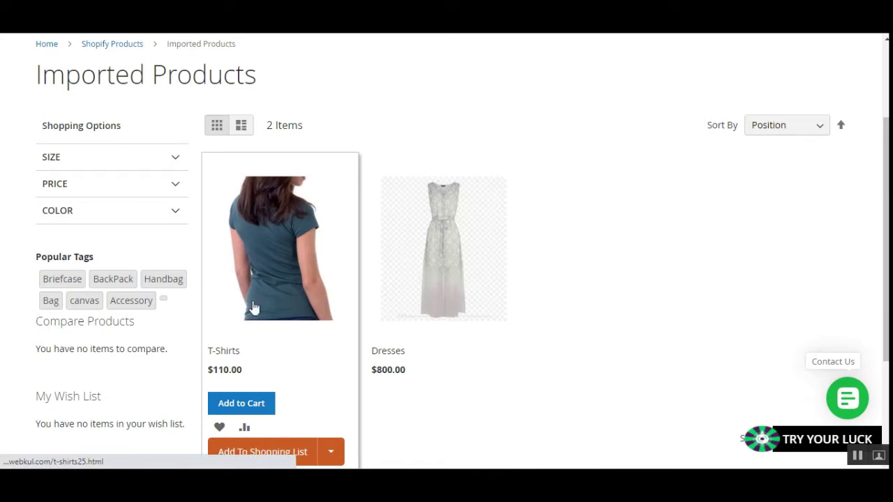
scroll(447, 251, "up", 2)
scroll(446, 251, "up", 1)
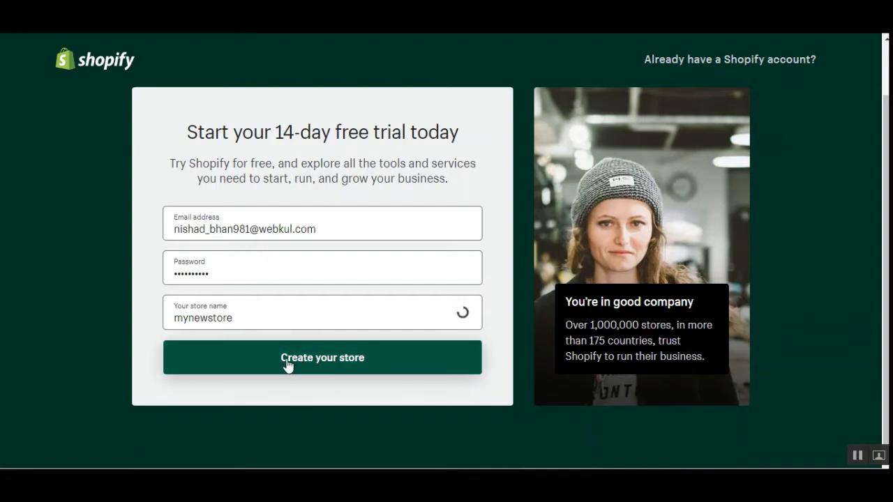
Submit the Shopify free-trial sign-up form to create the store mynewstore
left_click(335, 360)
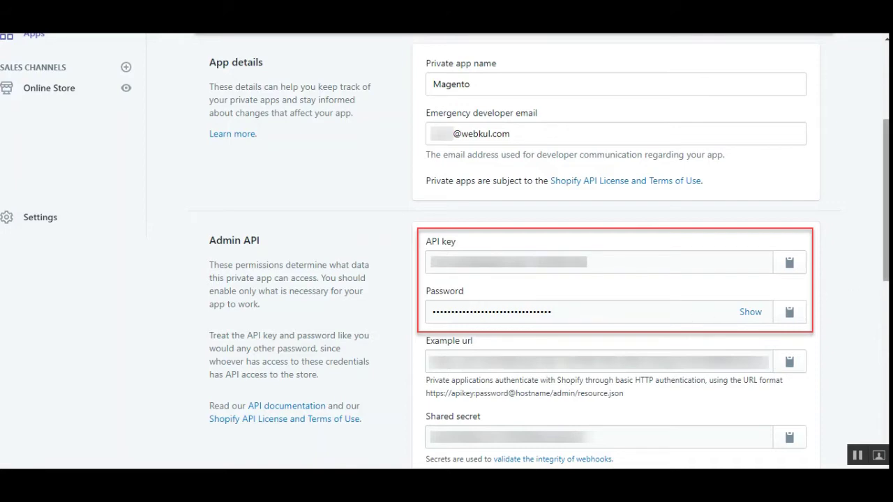
Examine the Magento private app's details and Admin API credential fields in the Shopify admin
scroll(447, 251, "up", 3)
scroll(446, 251, "down", 2)
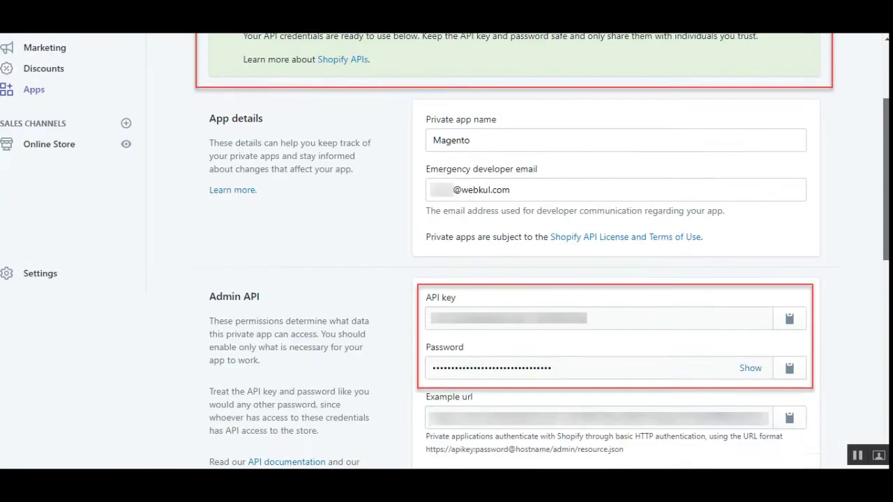
scroll(446, 252, "down", 5)
scroll(446, 251, "up", 8)
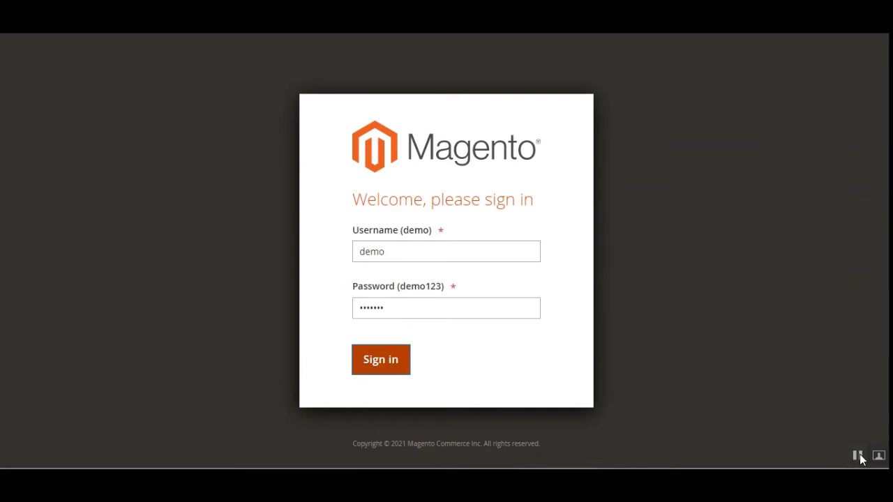
Sign in to the Magento admin with the prefilled demo credentials and open the store configuration
key("Return")
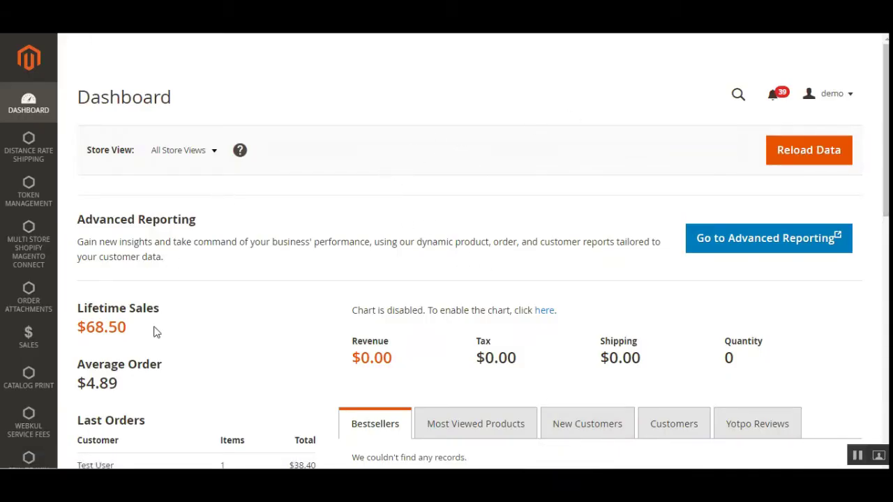
scroll(155, 332, "down", 12)
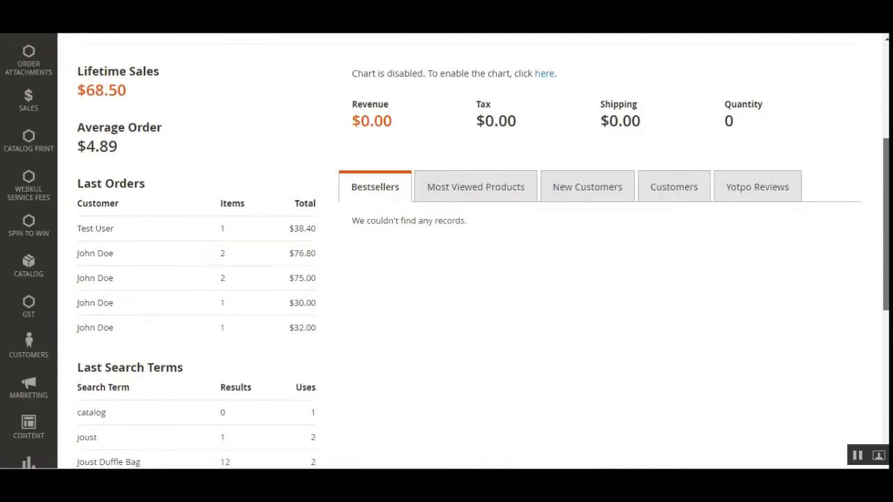
left_click(29, 408)
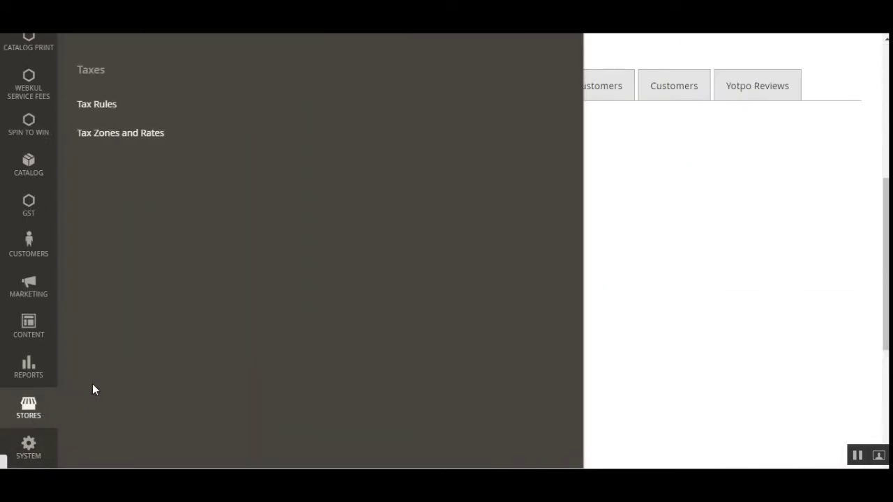
scroll(92, 383, "up", 4)
scroll(128, 273, "up", 2)
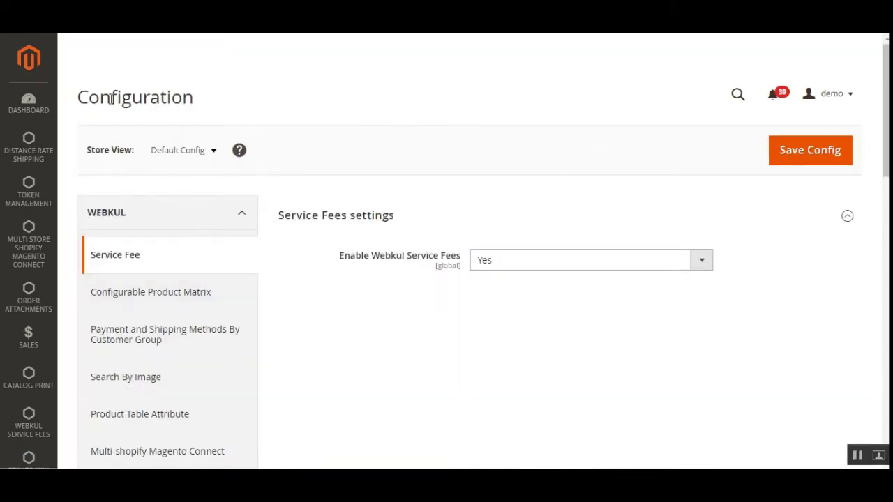
Dismiss the browser's password warning and open the Multi-shopify Magento Connect settings in the Webkul configuration section
left_click_drag(110, 99, 149, 99)
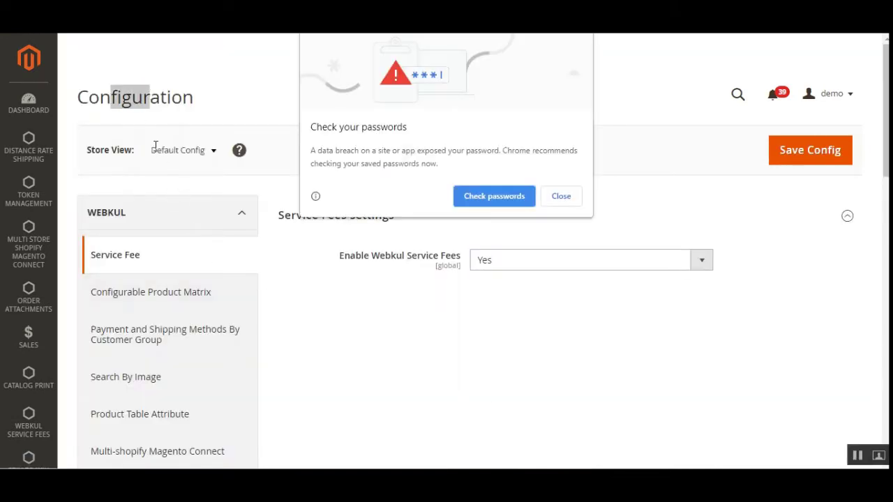
left_click(558, 196)
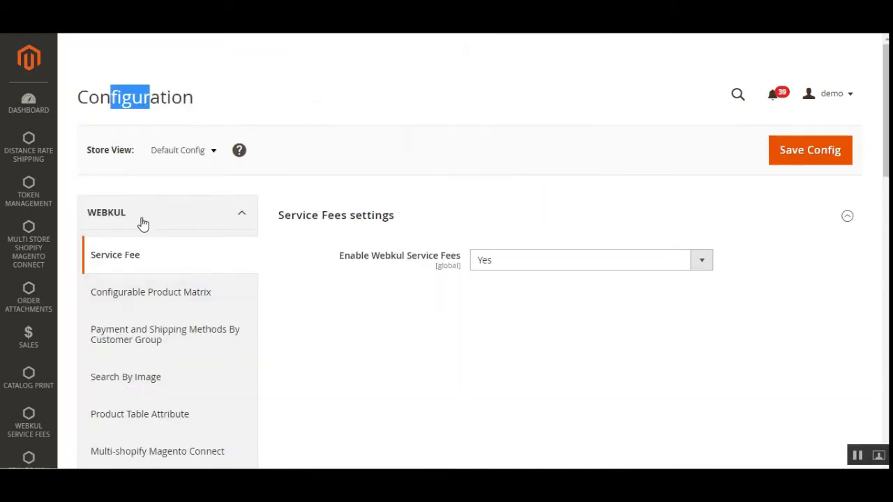
scroll(213, 328, "down", 2)
scroll(215, 328, "down", 2)
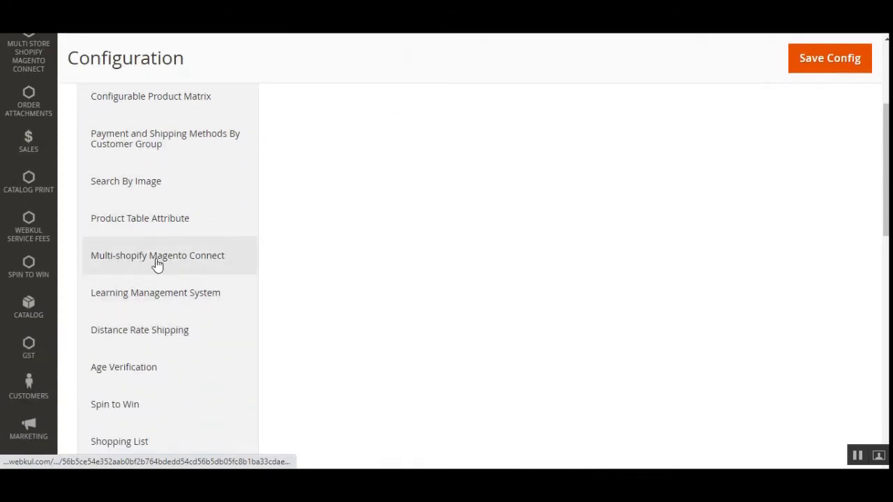
left_click(183, 263)
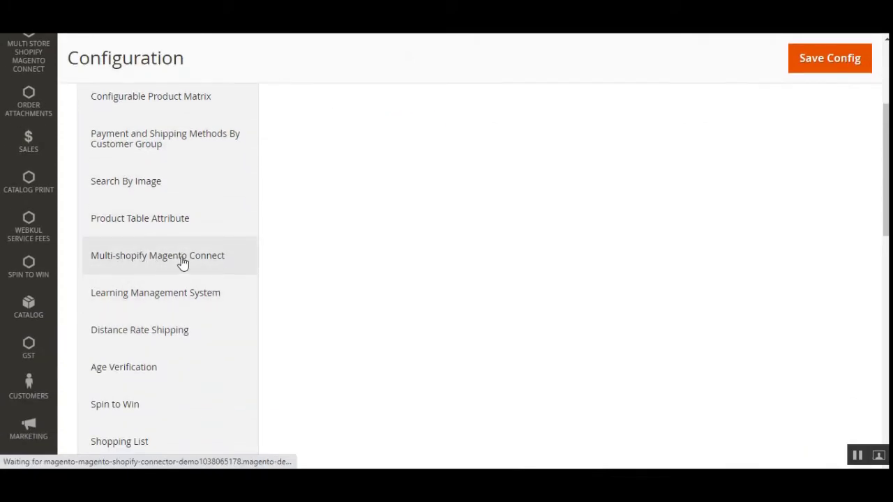
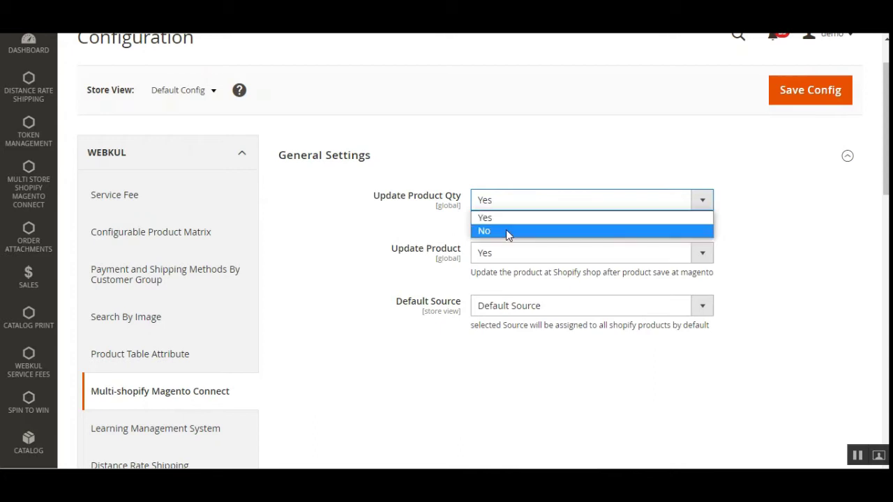
Review the choices for Update Product Qty, Update Product and Default Source in the connector's General Settings
left_click(341, 252)
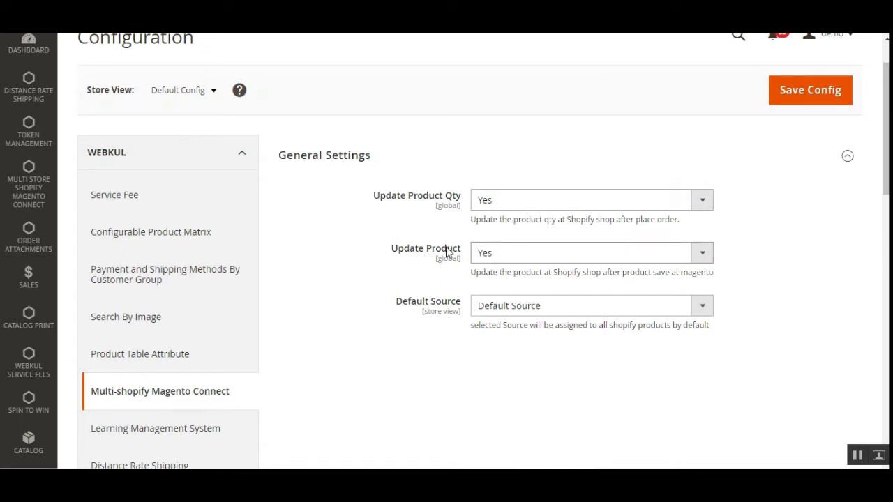
left_click(511, 260)
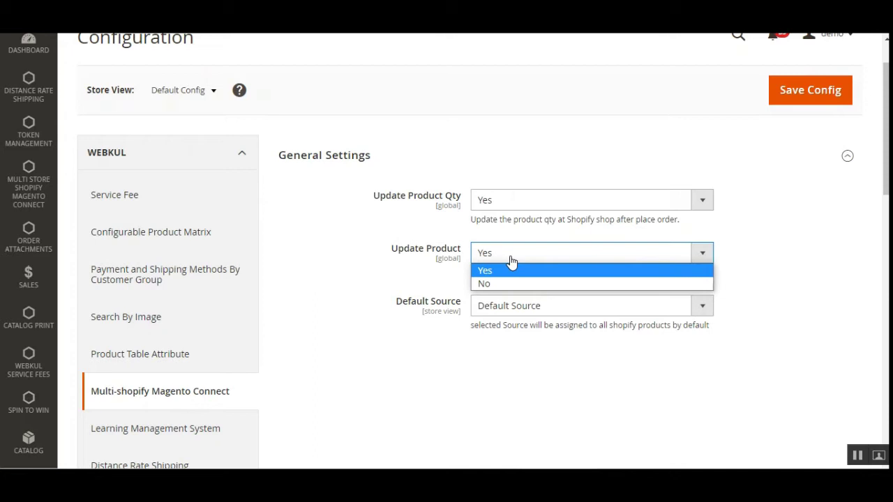
left_click(494, 320)
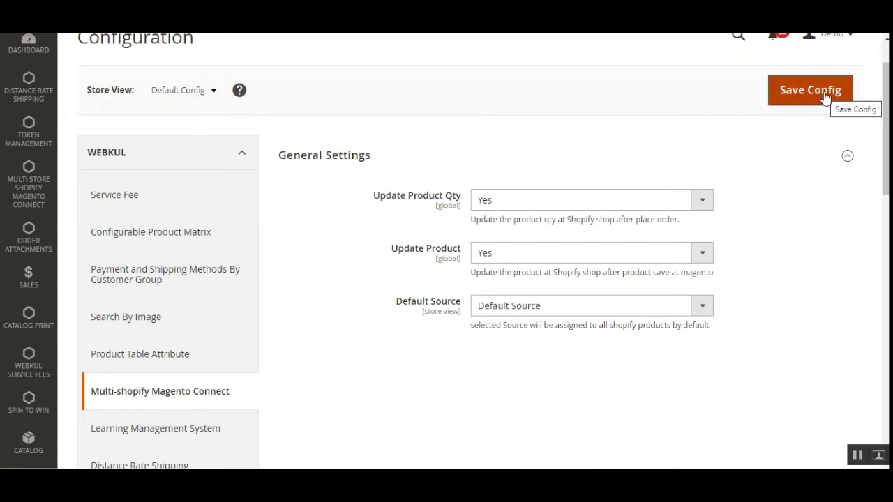
Open the Shopify Account Connect page of Multi Store Shopify Magento Connect
scroll(304, 335, "up", 1)
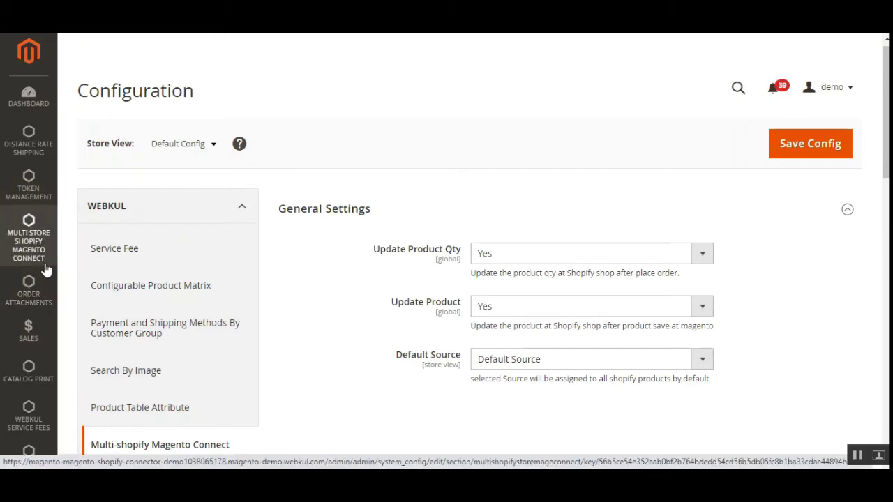
left_click(36, 244)
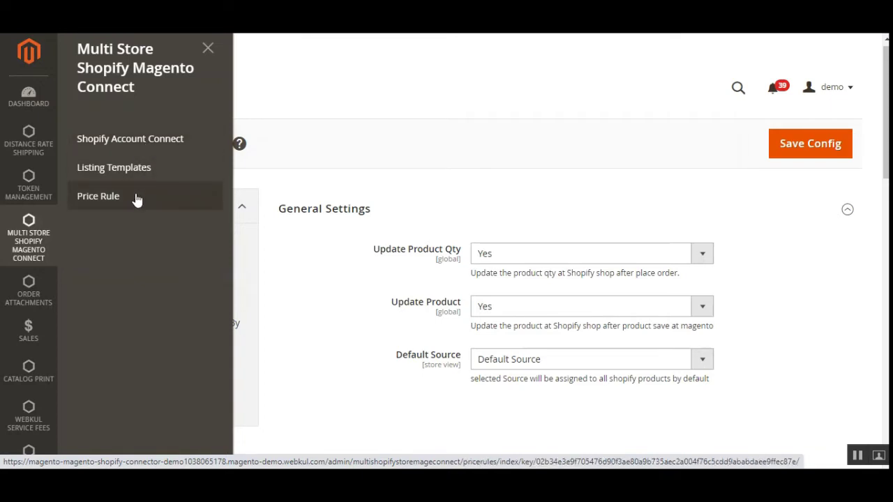
left_click(150, 145)
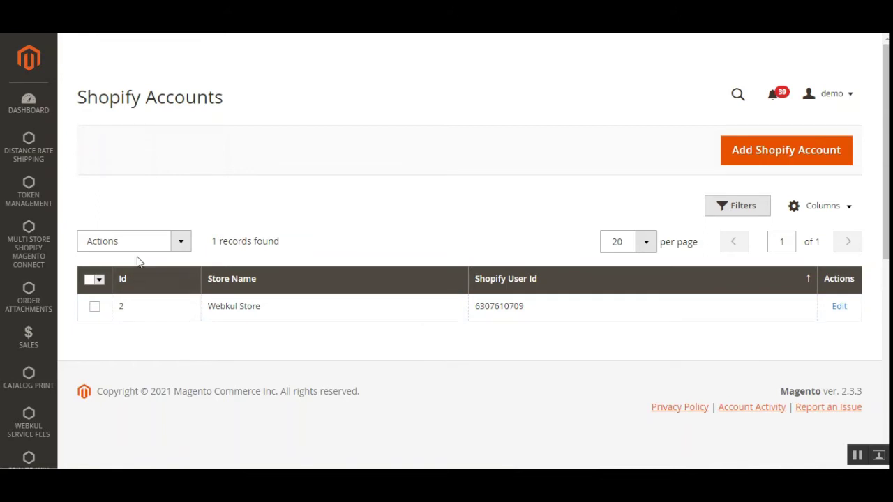
Check which bulk actions are offered for the selected Webkul Store account and clear its selection
left_click(168, 240)
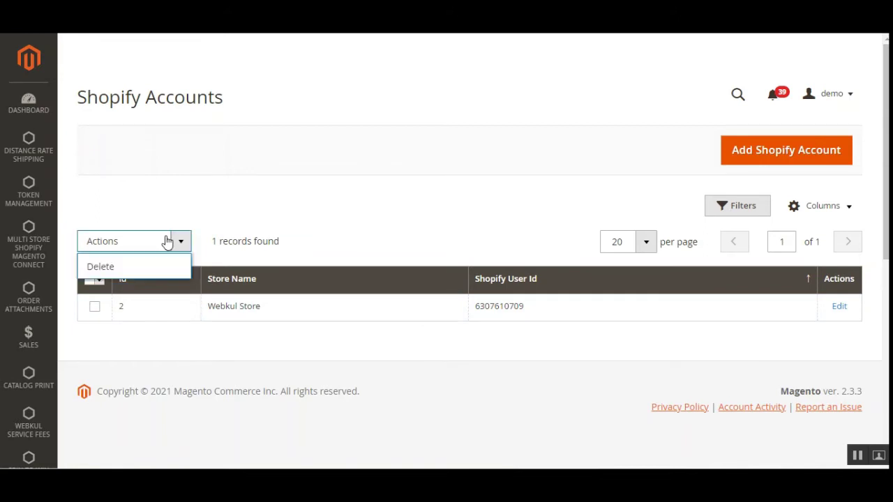
left_click(95, 308)
left_click(184, 245)
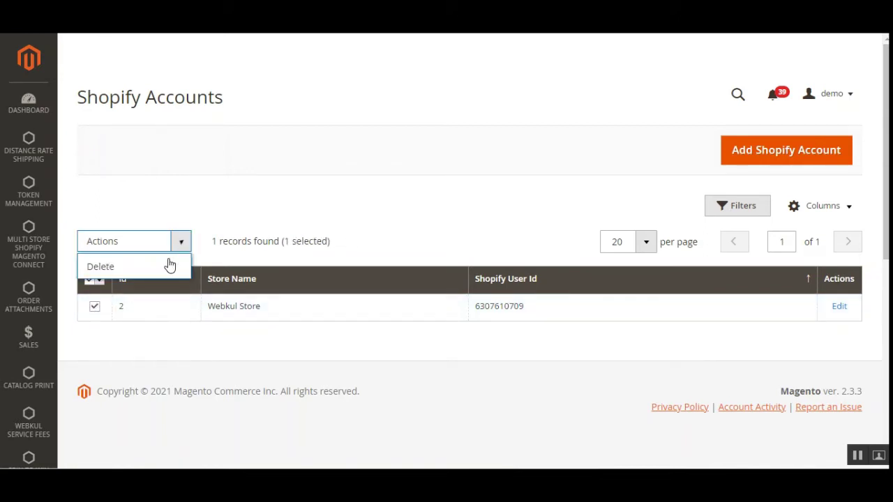
left_click(411, 216)
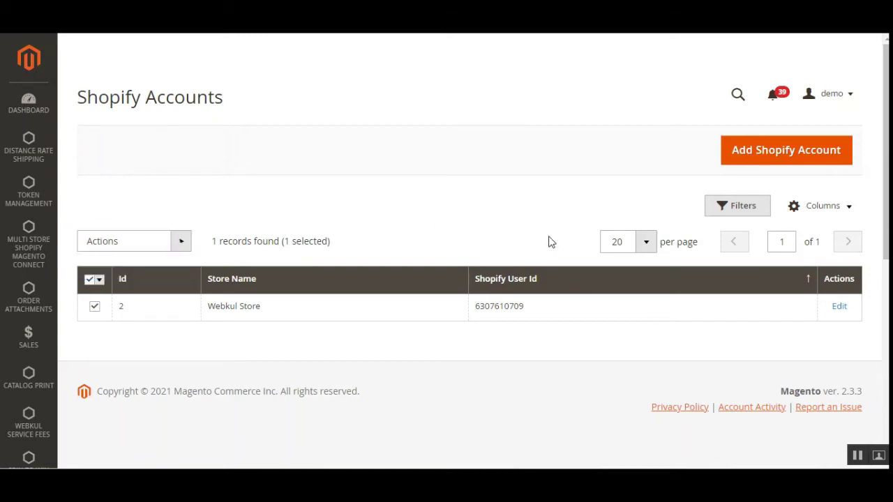
left_click(95, 308)
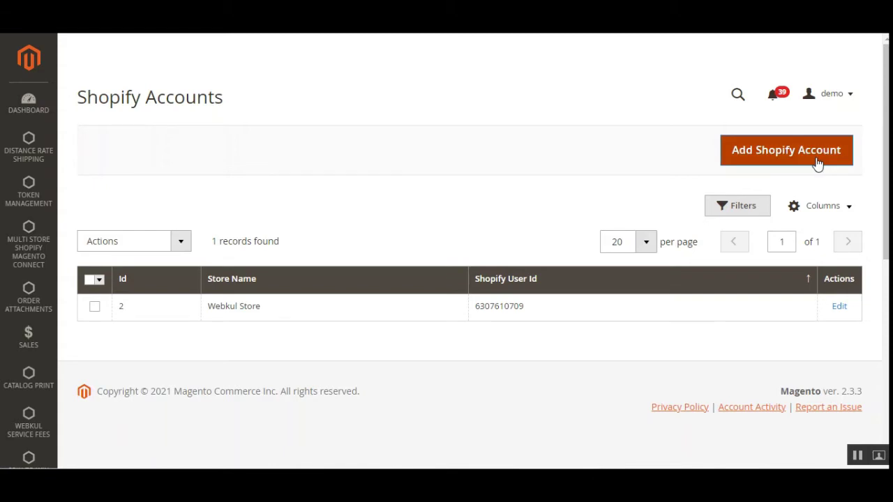
Open a new Shopify account form, review its store name, attribute set, API credential and domain fields, and return to the account list without saving
left_click(773, 156)
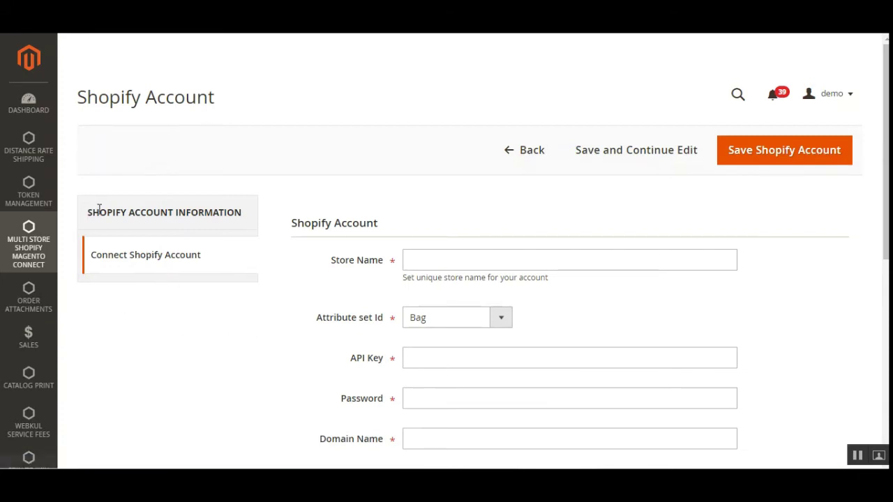
left_click_drag(99, 209, 245, 216)
scroll(655, 333, "down", 3)
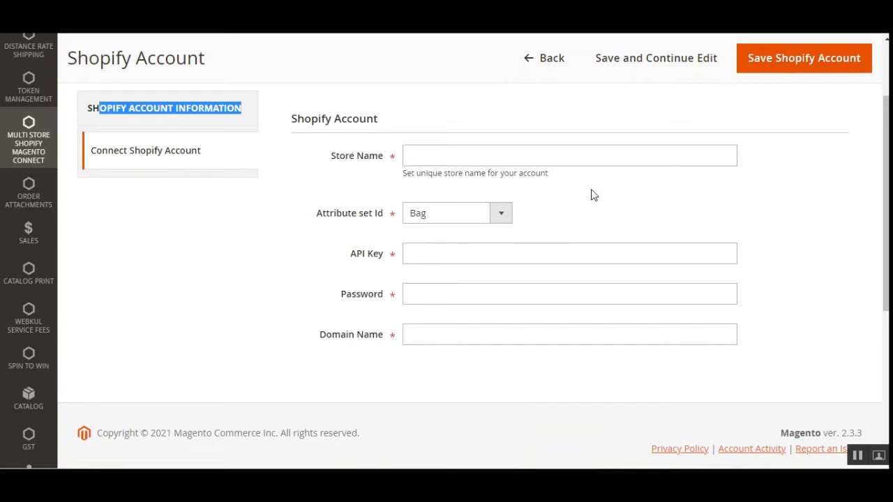
left_click(423, 157)
left_click(477, 220)
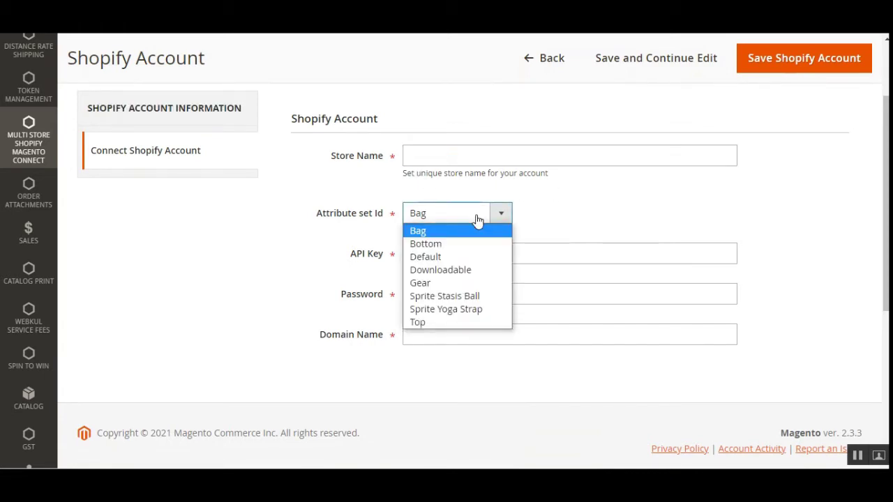
left_click(587, 220)
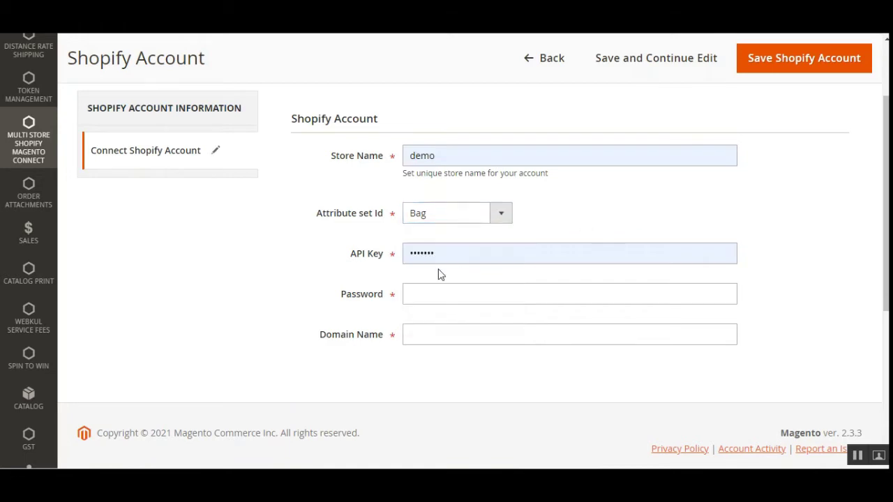
left_click_drag(354, 256, 384, 256)
left_click_drag(345, 304, 434, 297)
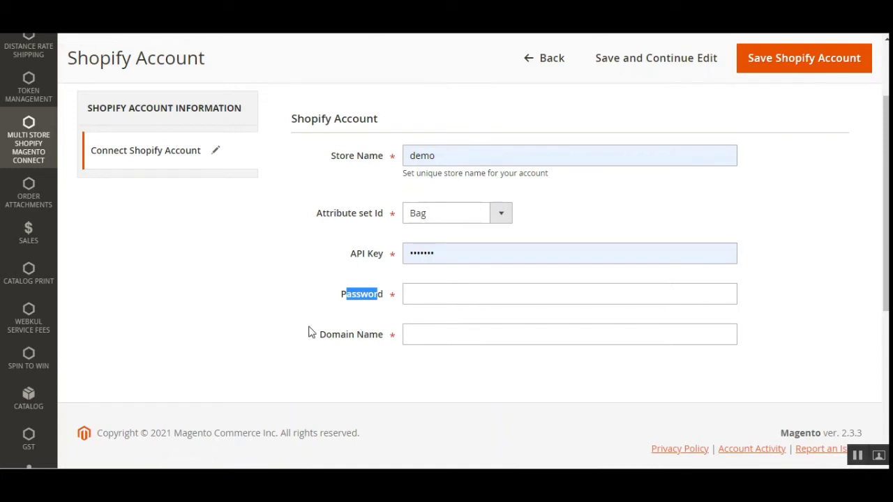
left_click(400, 207)
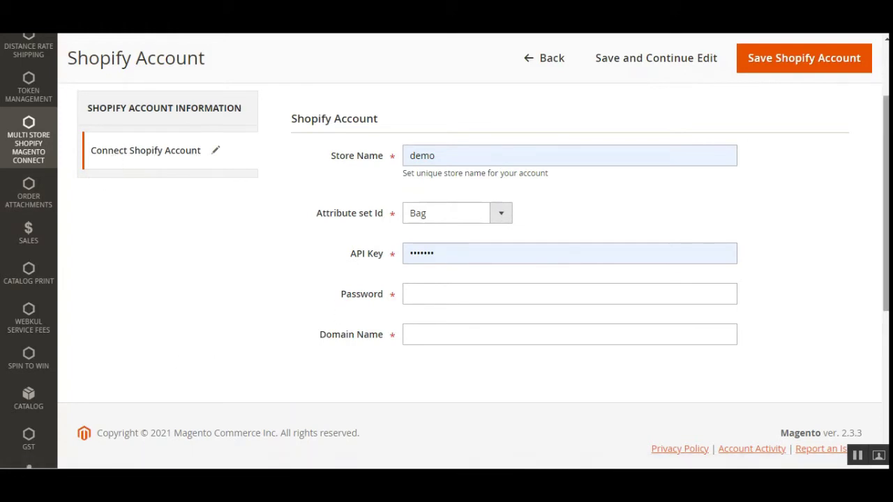
left_click_drag(886, 209, 886, 157)
left_click(513, 159)
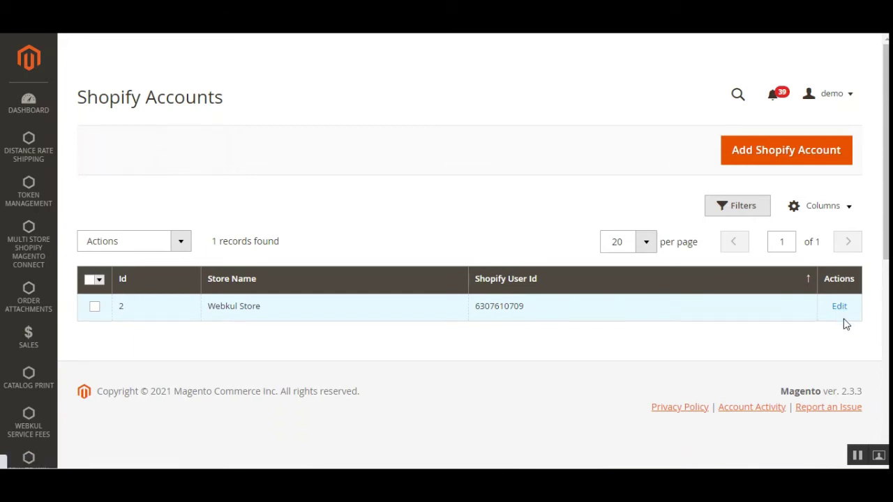
Open the Webkul Store Shopify account for editing
left_click(840, 310)
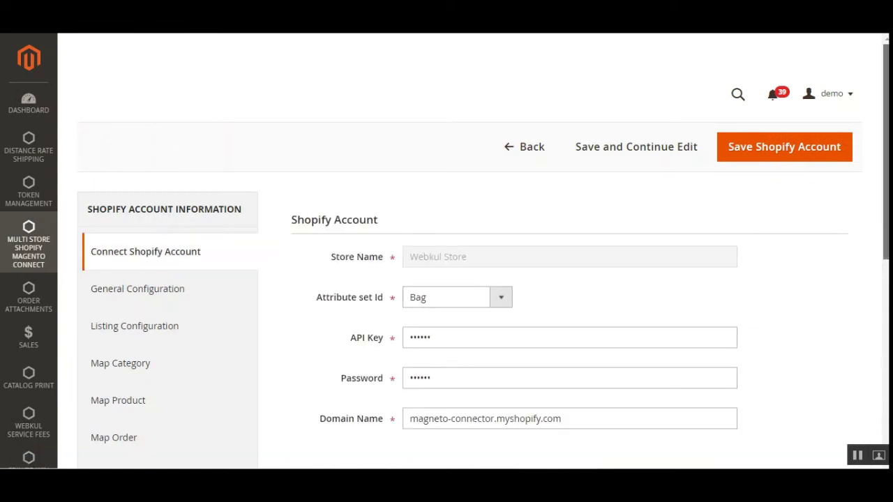
Review the Webkul Store account's connection fields, including its domain name, and open the account's General Configuration
scroll(381, 249, "down", 3)
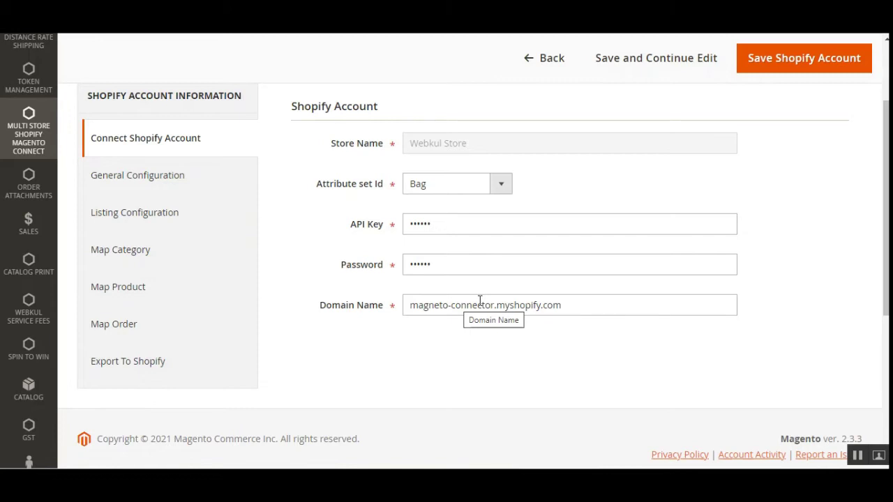
left_click_drag(569, 308, 404, 315)
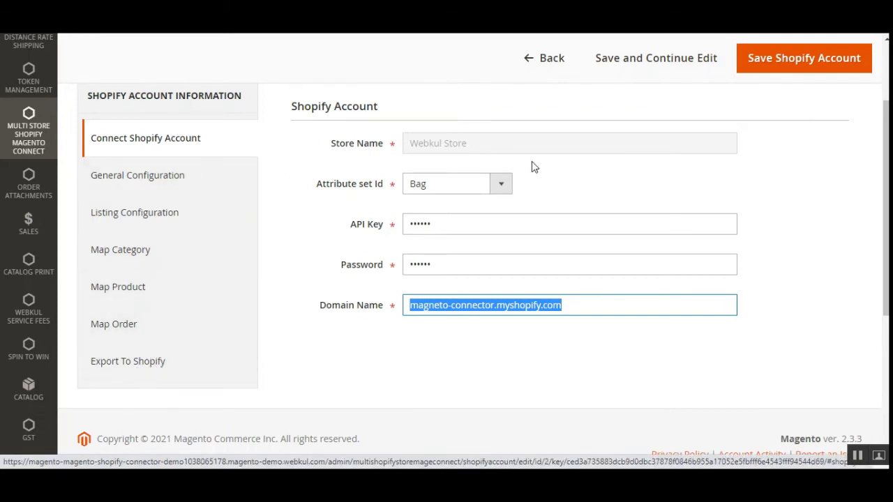
left_click(201, 183)
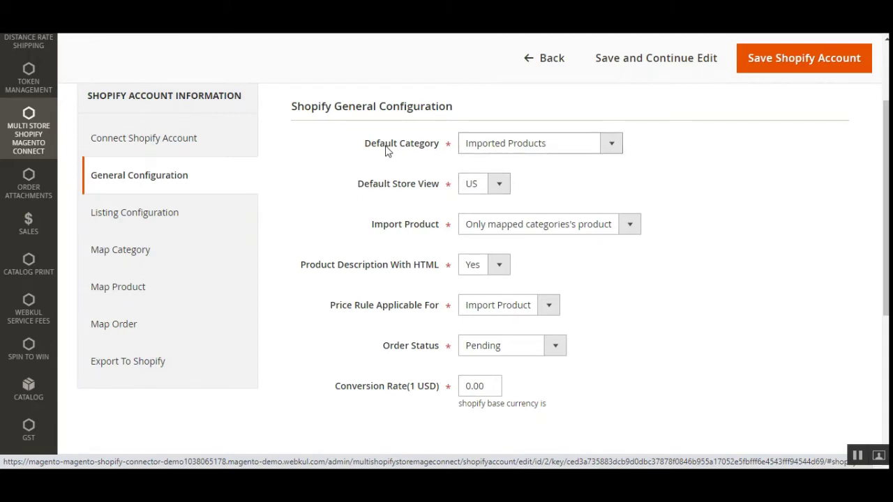
Check the Default Category choices and view the Imported Products category page on the storefront
left_click(579, 150)
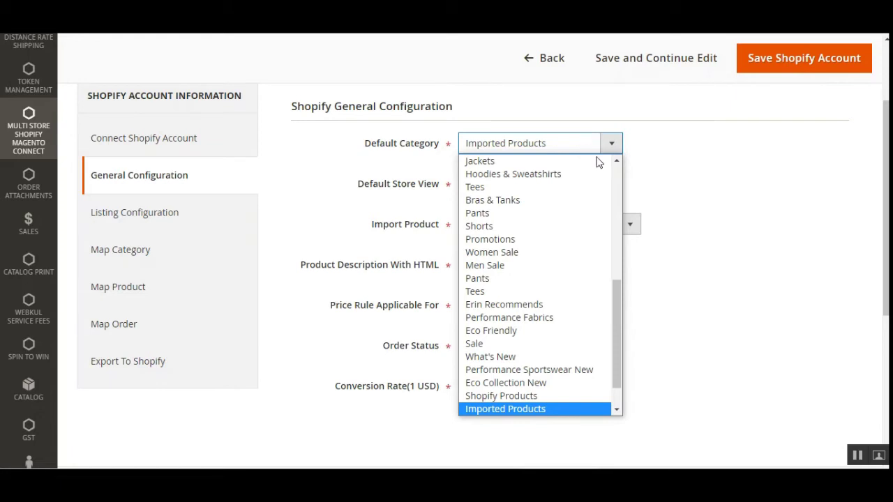
scroll(617, 313, "down", 1)
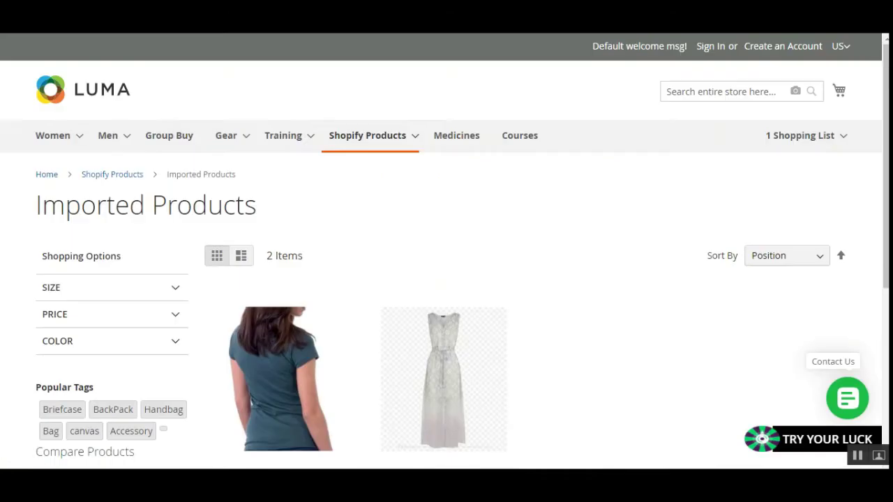
mouse_move(362, 143)
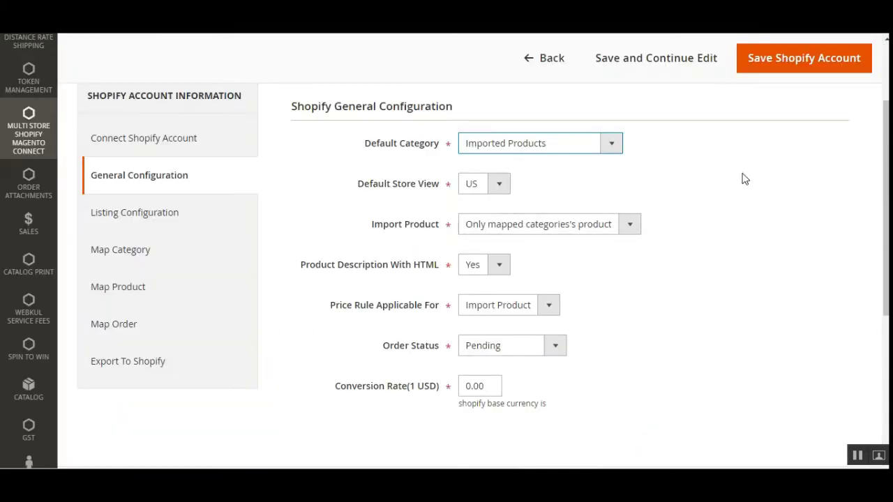
Return to the account's General Configuration and check the Default Store View choices, leaving US selected
scroll(446, 251, "down", 1)
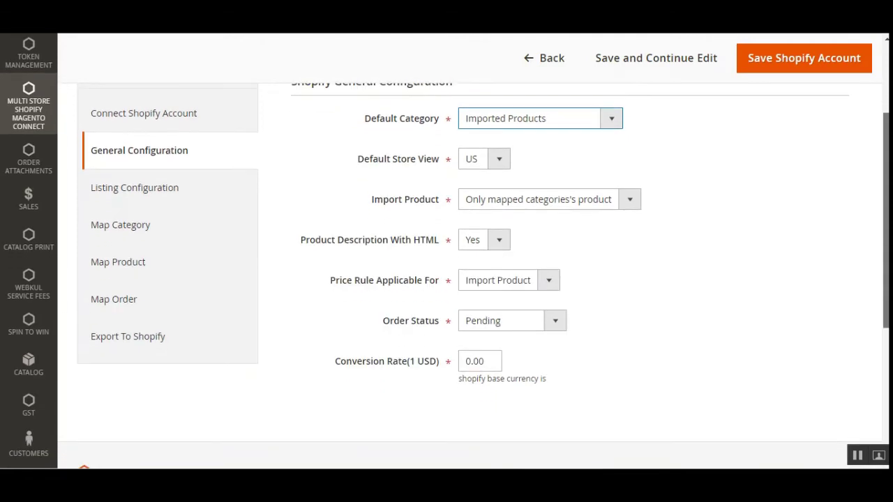
scroll(447, 251, "up", 1)
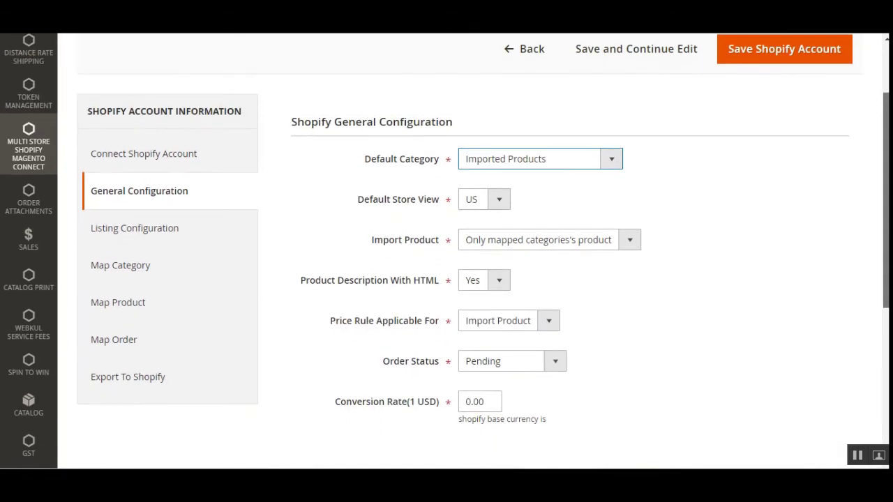
left_click(496, 201)
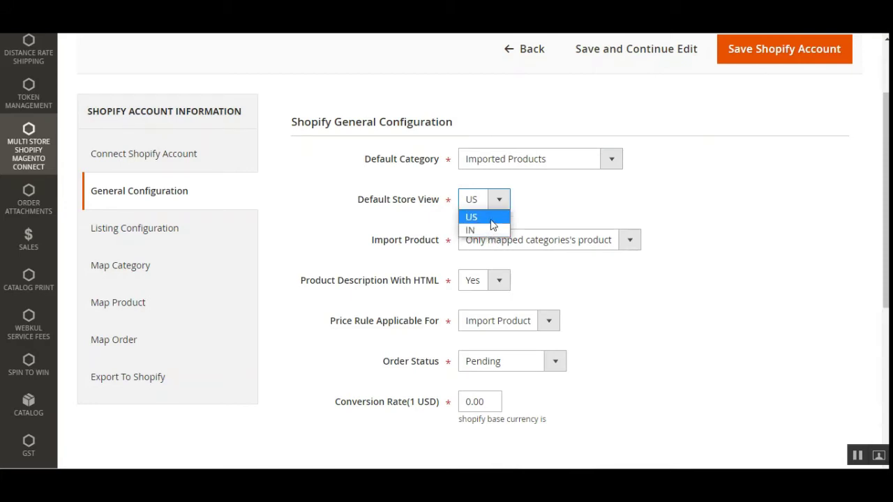
left_click(637, 194)
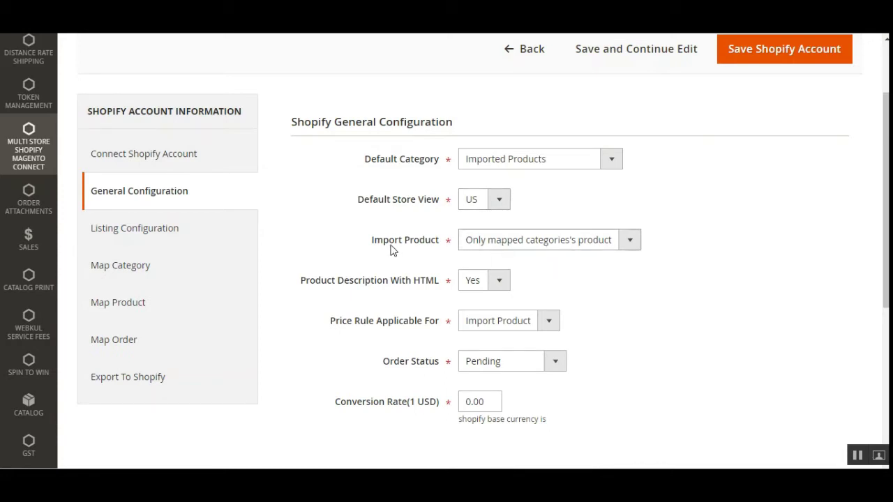
Check the choices for Import Product and Product Description With HTML without changing either setting
left_click(633, 244)
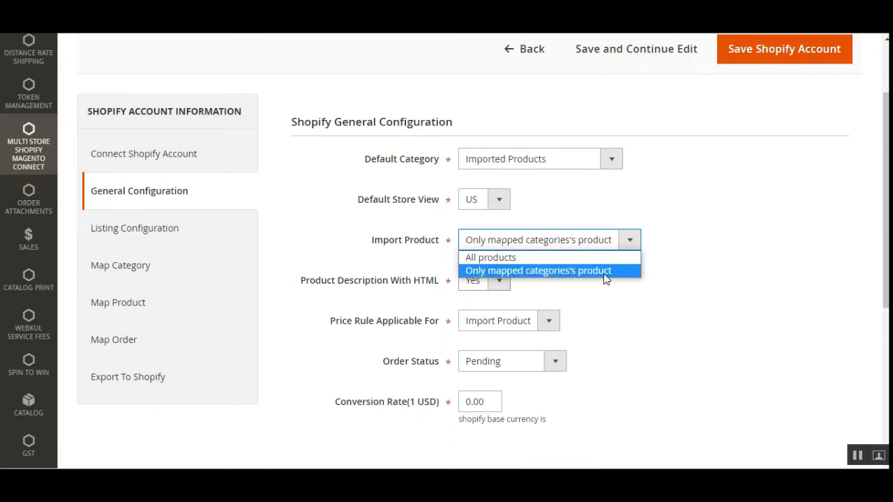
left_click(420, 245)
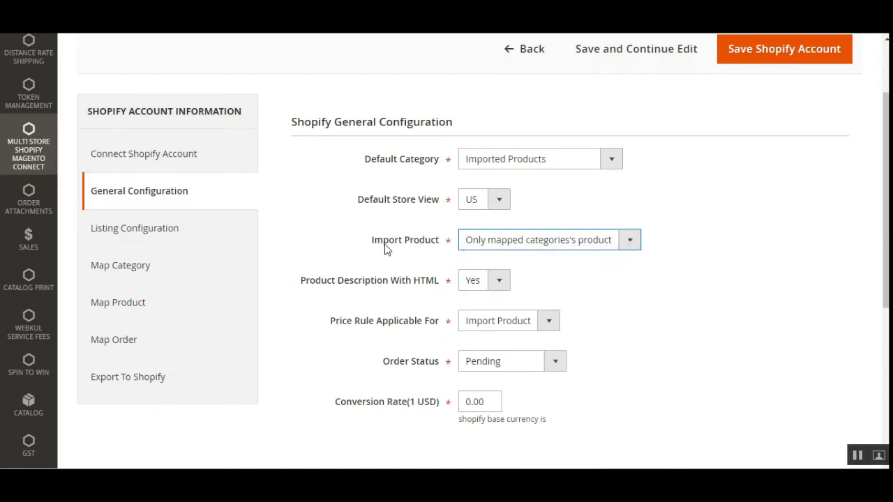
left_click_drag(385, 245, 429, 244)
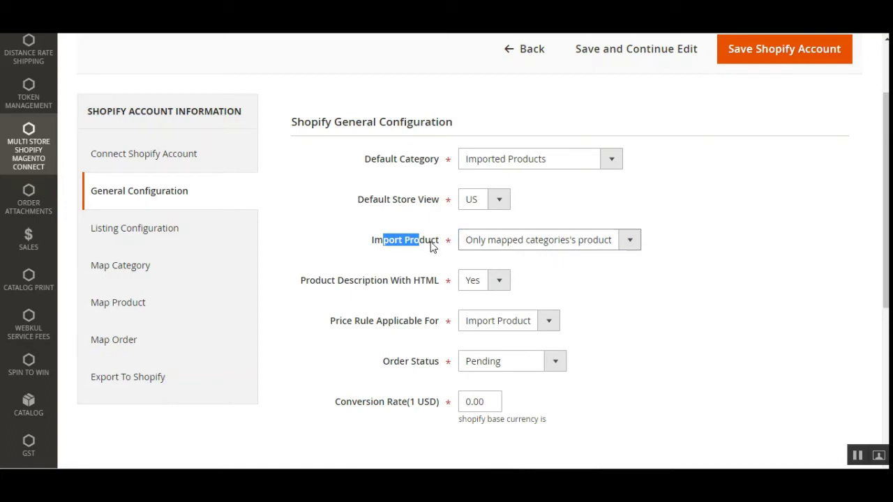
left_click(480, 246)
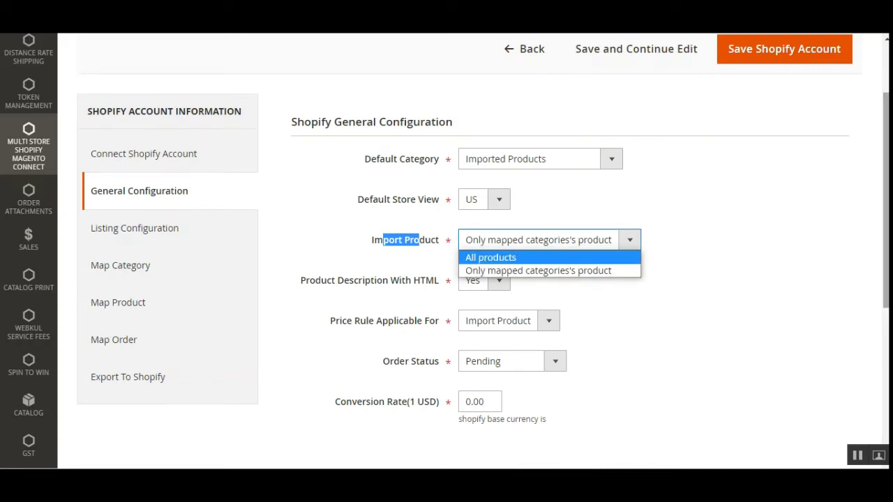
left_click(666, 246)
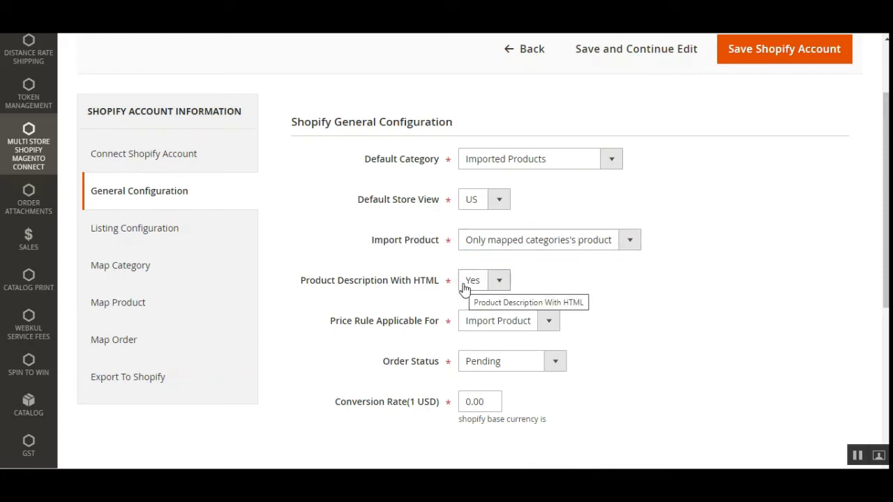
left_click(500, 281)
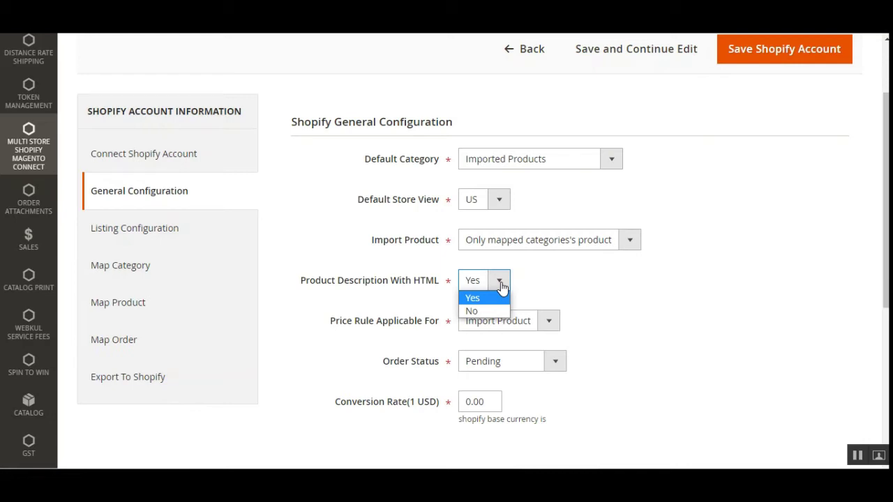
left_click(541, 293)
Check the Price Rule Applicable For choices and examine the USD conversion rate setting
left_click_drag(346, 325, 423, 323)
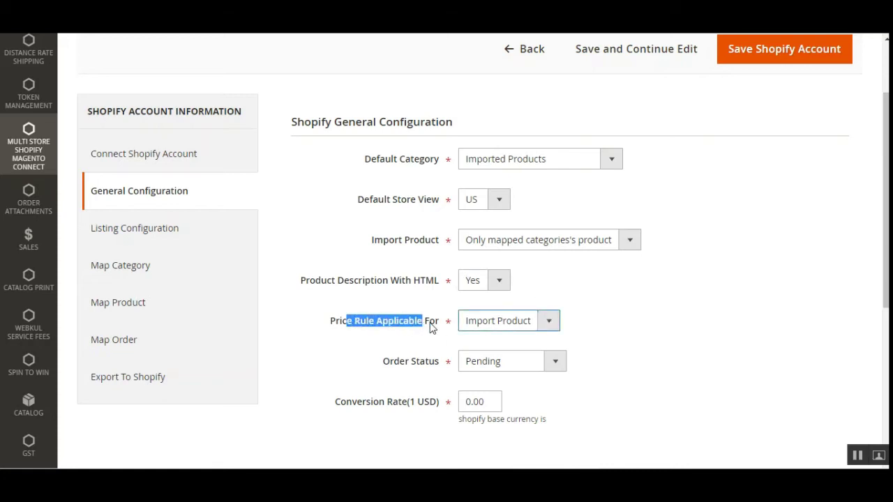
left_click(517, 327)
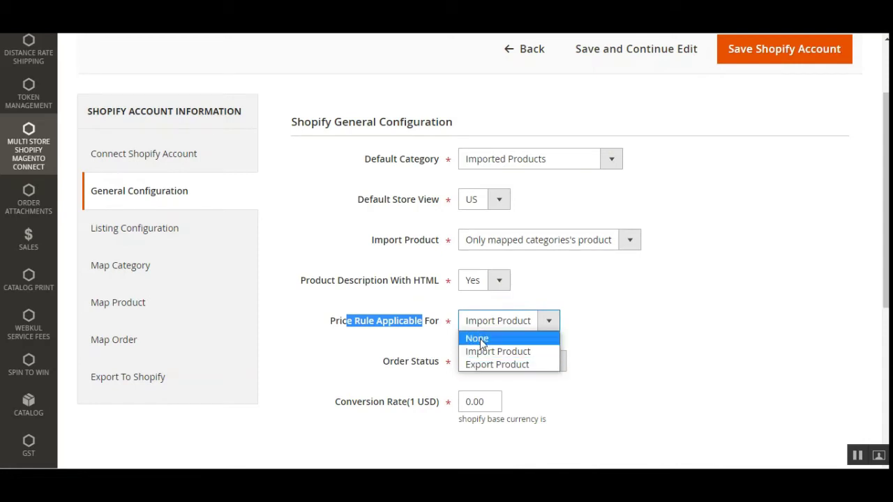
left_click(620, 341)
scroll(468, 279, "down", 2)
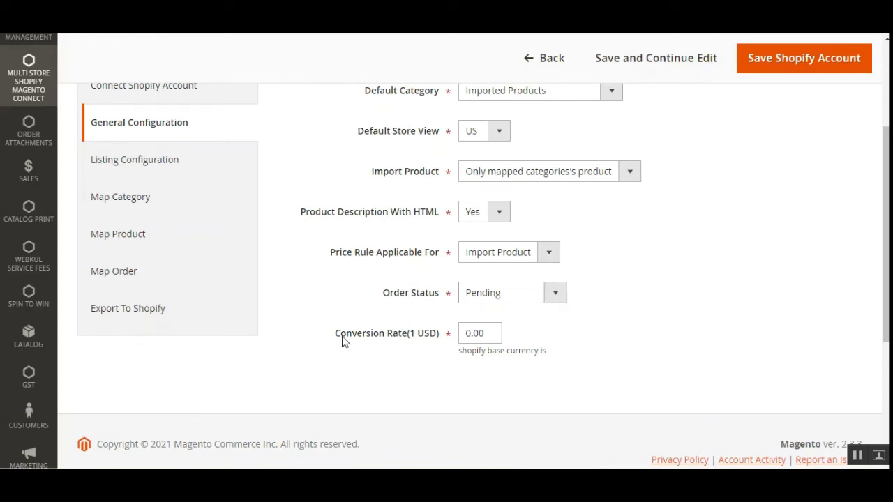
left_click_drag(342, 338, 447, 342)
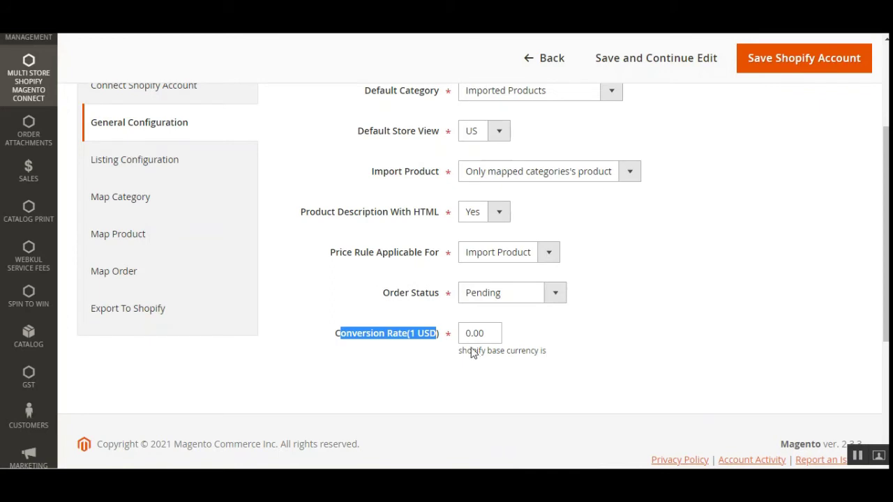
Open the account's Listing Configuration and examine the Default Product Quantity setting
left_click(166, 164)
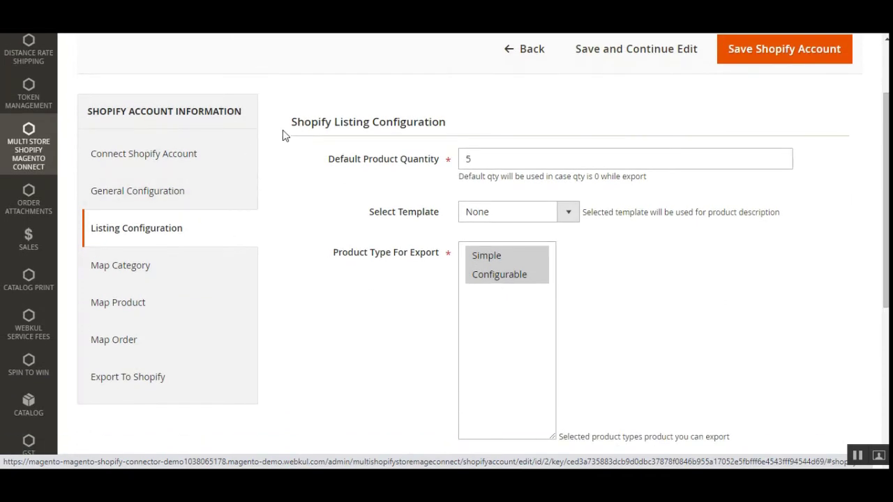
left_click_drag(319, 122, 446, 125)
left_click(463, 129)
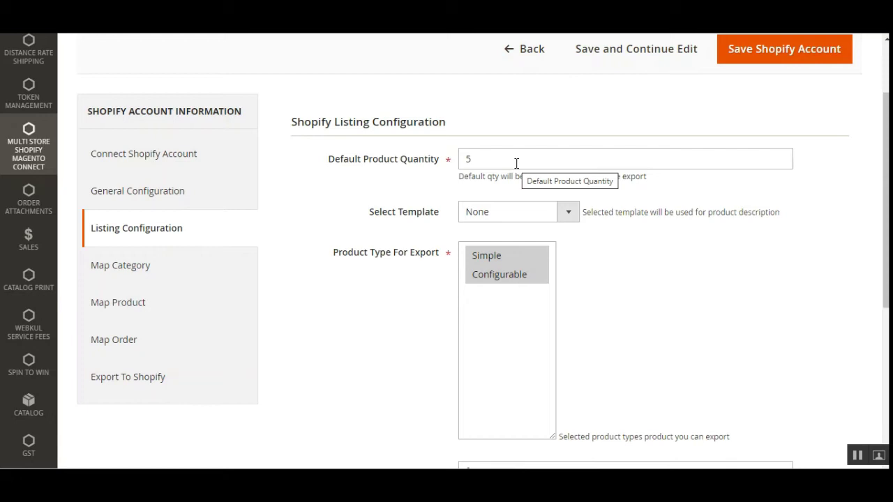
left_click_drag(460, 179, 293, 115)
left_click_drag(576, 160, 577, 160)
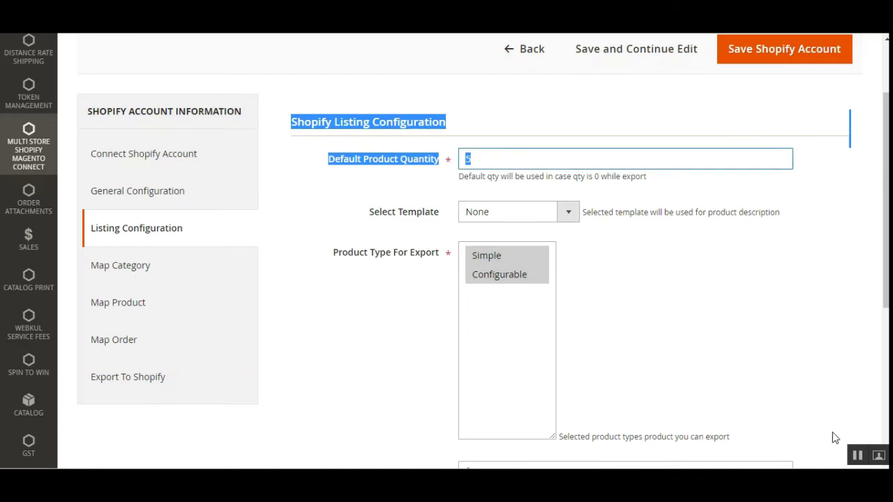
left_click(377, 193)
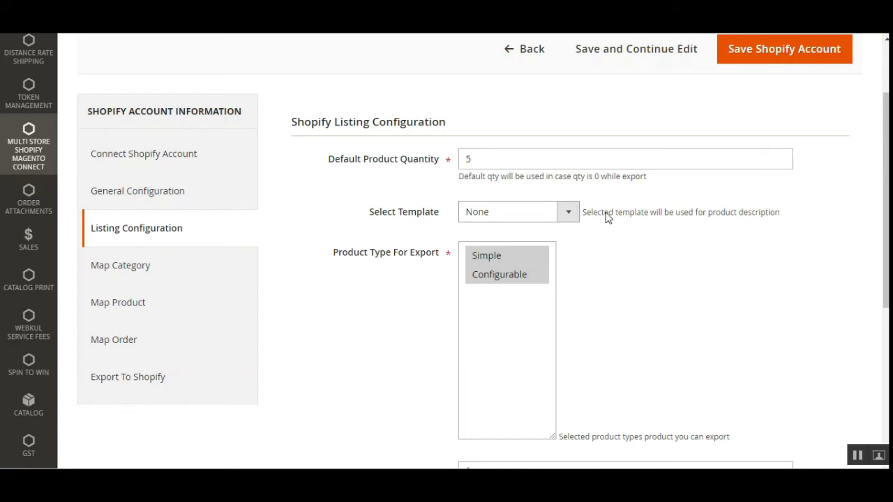
Check the description template choices and review the Product Type For Export and Other Information settings
left_click(537, 216)
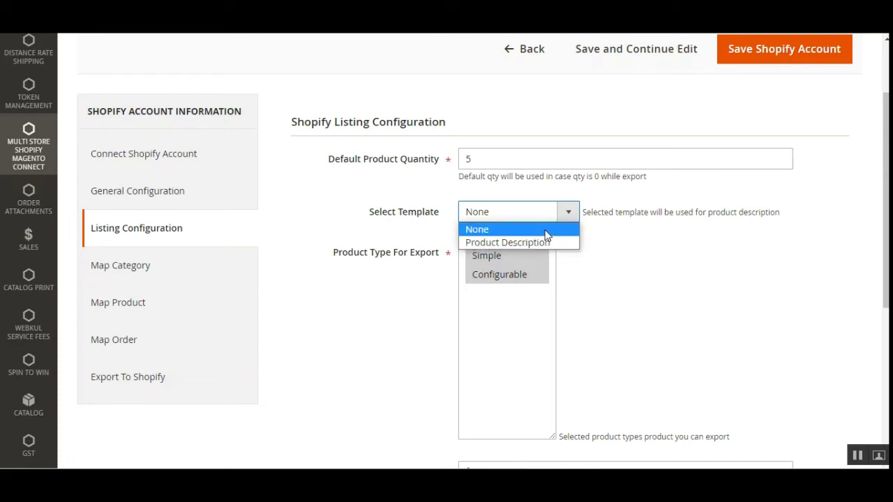
left_click(419, 300)
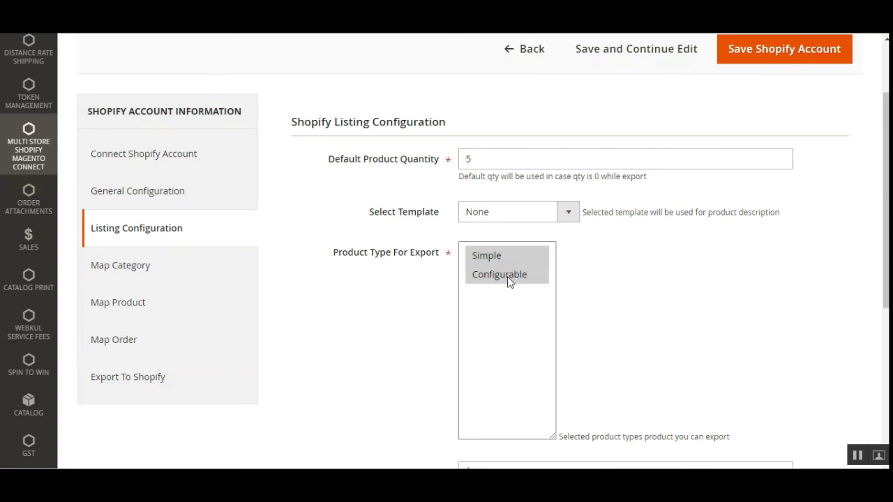
scroll(507, 279, "down", 3)
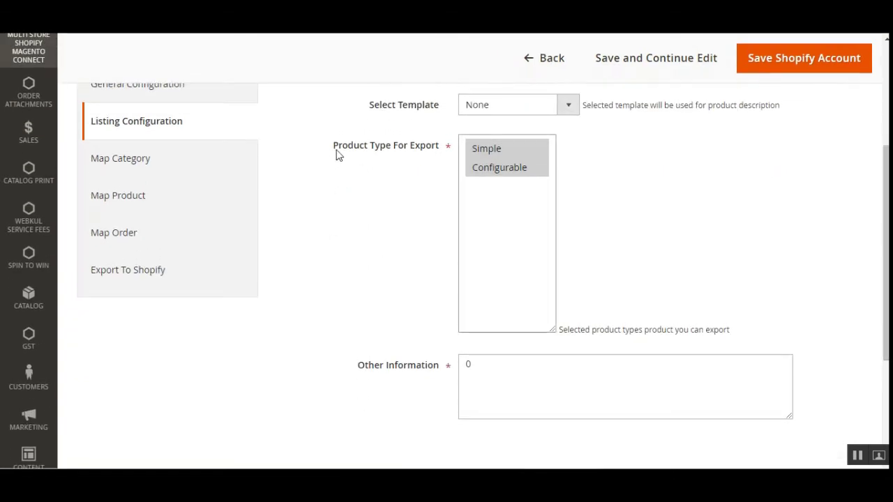
left_click_drag(337, 146, 430, 148)
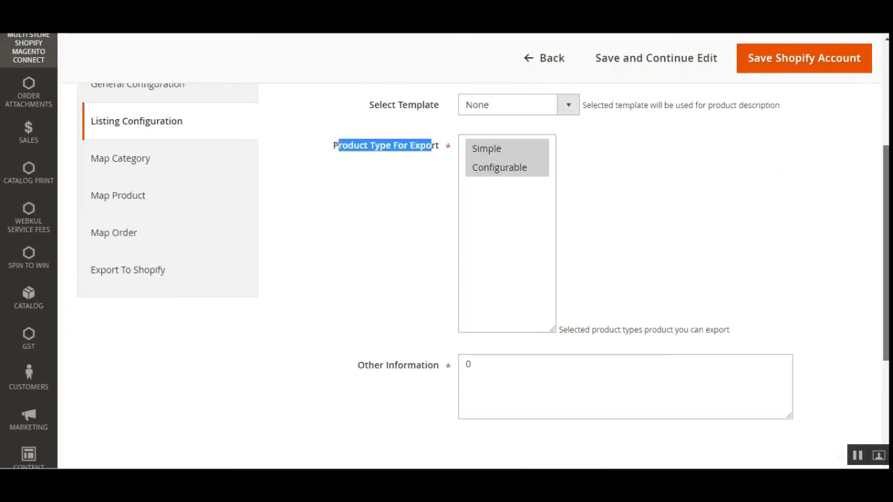
scroll(460, 293, "down", 3)
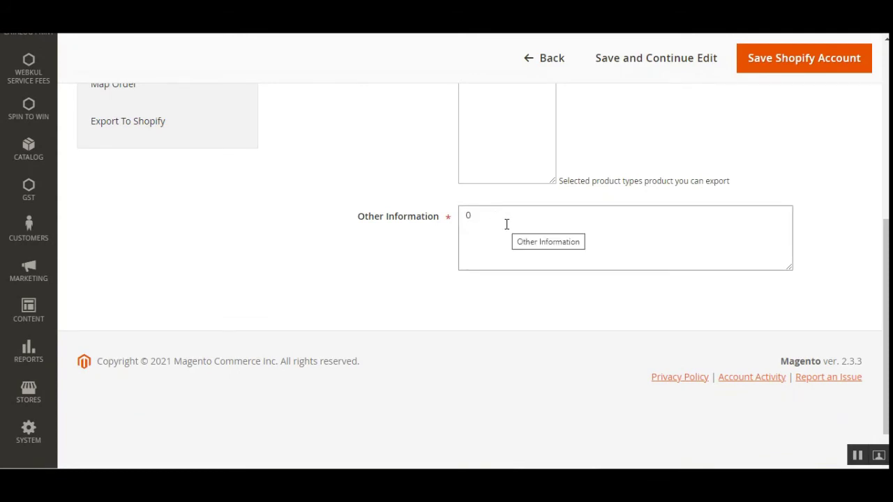
scroll(104, 225, "up", 3)
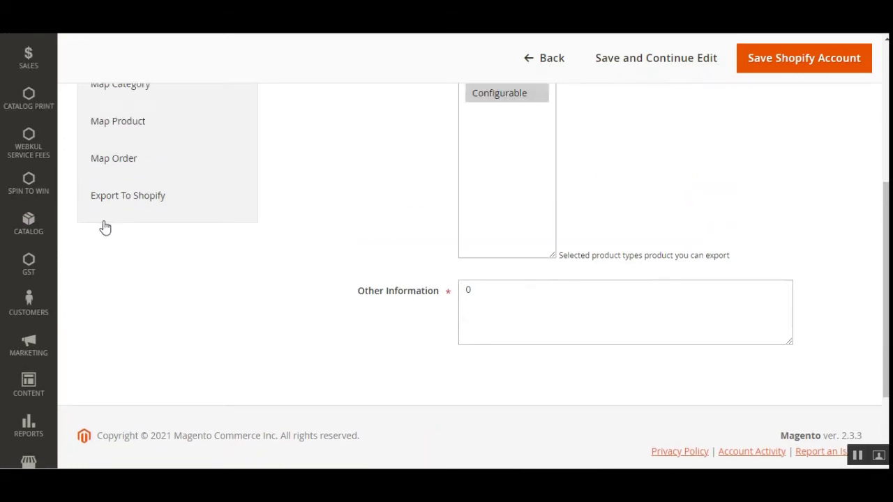
Open the account's Map Category section and review the new-mapping fields and the existing category mappings
left_click(122, 214)
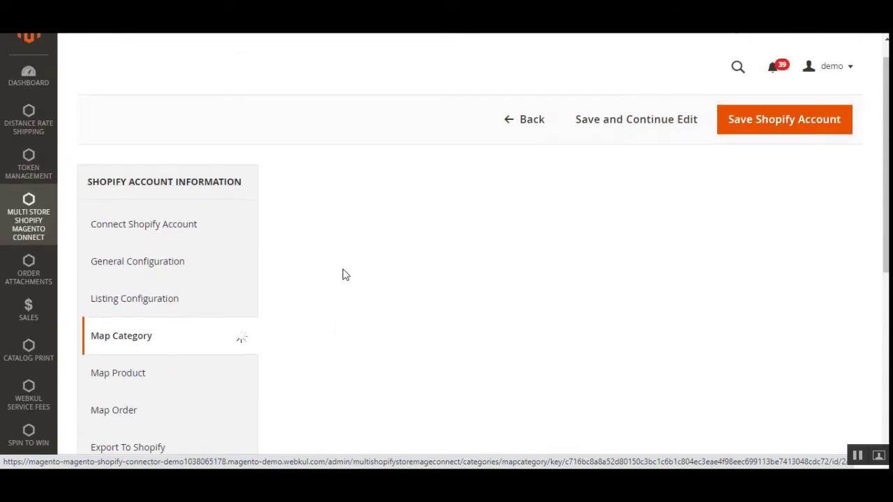
scroll(343, 273, "down", 2)
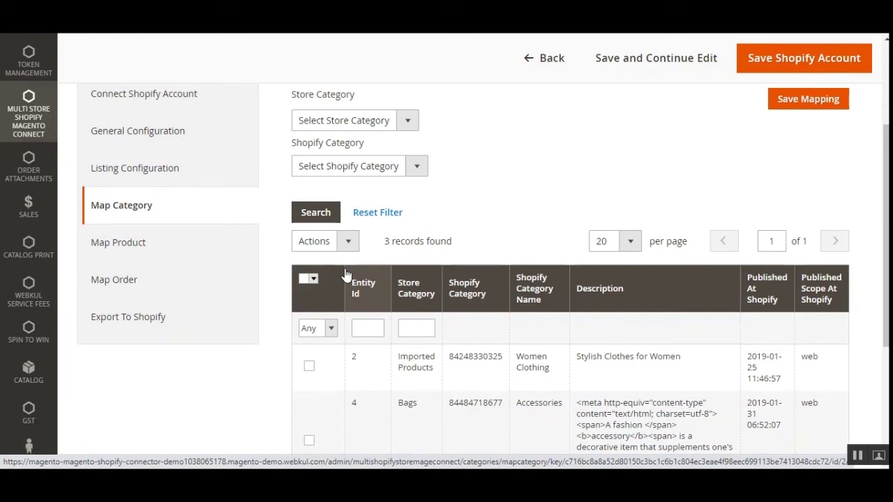
scroll(762, 236, "up", 1)
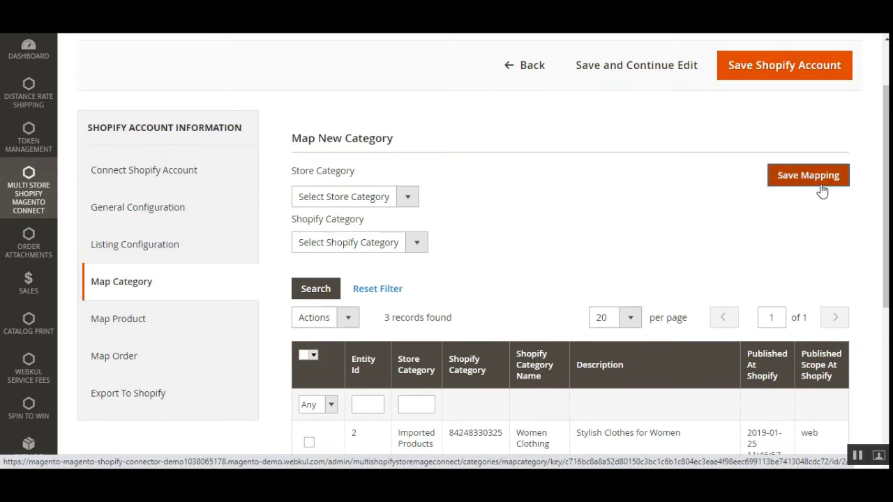
scroll(447, 244, "down", 4)
scroll(446, 244, "up", 4)
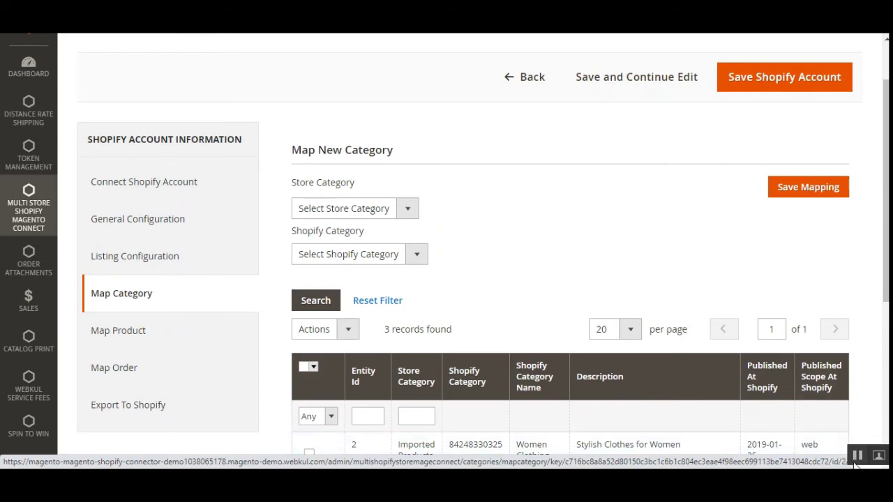
Try to map the store category Gear > Bags to the Shopify category Accessories and save the mapping
left_click(402, 208)
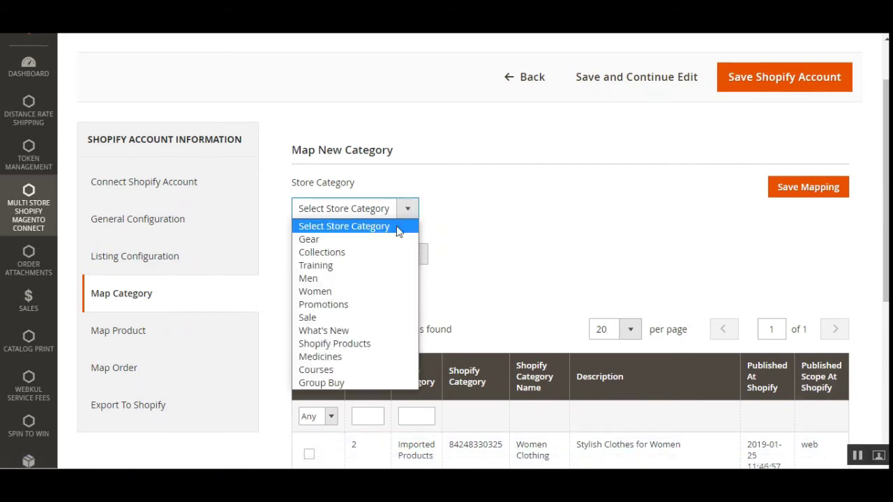
left_click(387, 242)
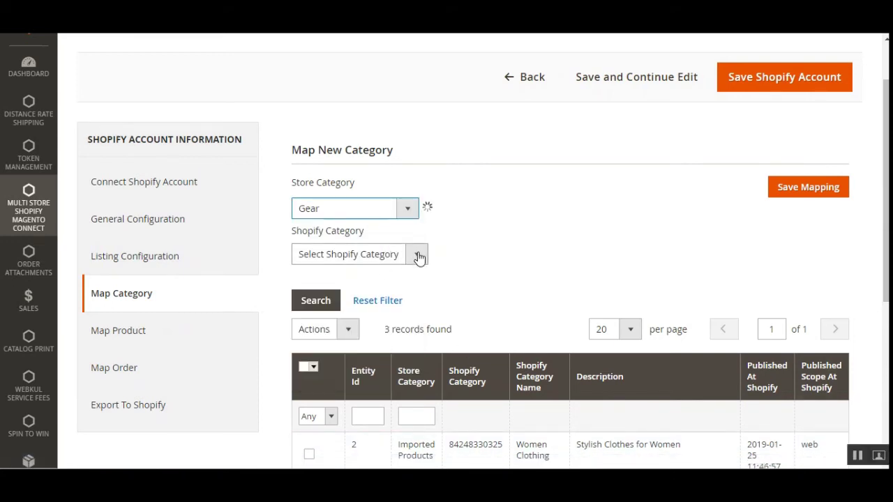
left_click(523, 220)
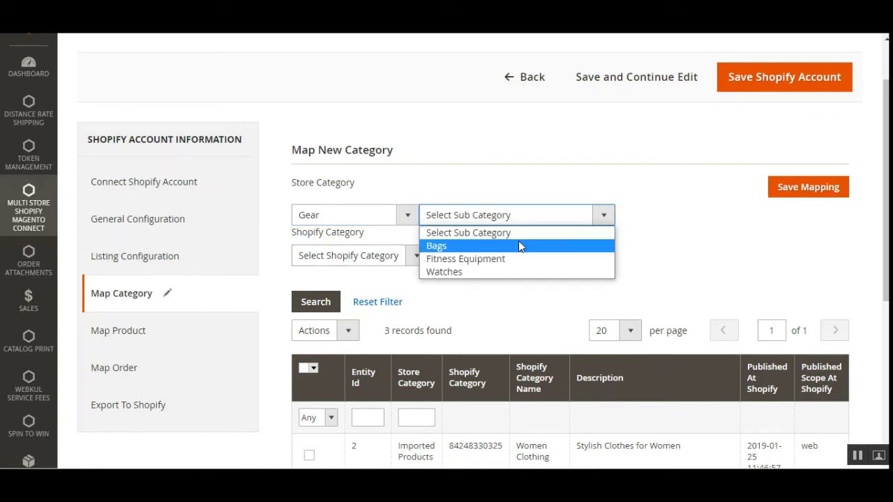
left_click(520, 246)
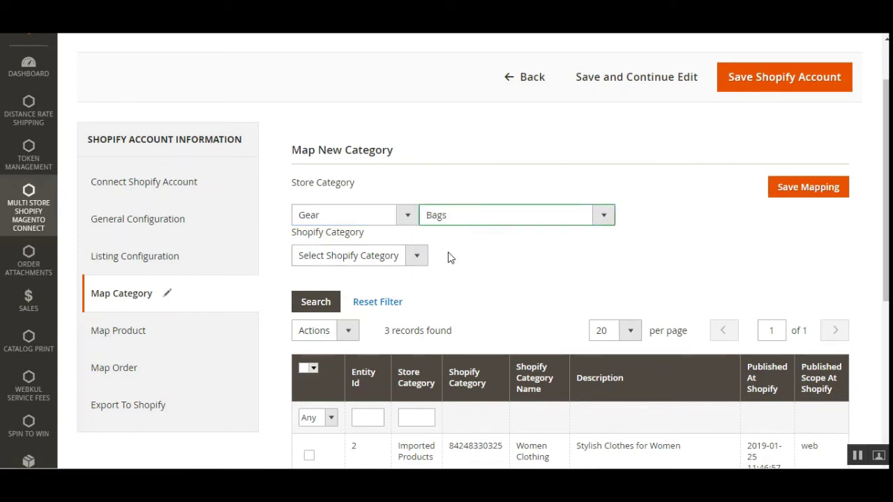
left_click(412, 258)
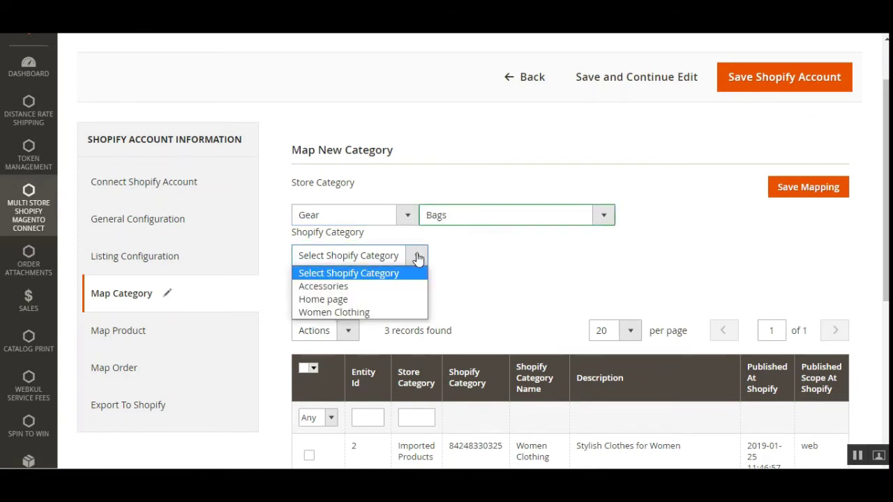
left_click(345, 288)
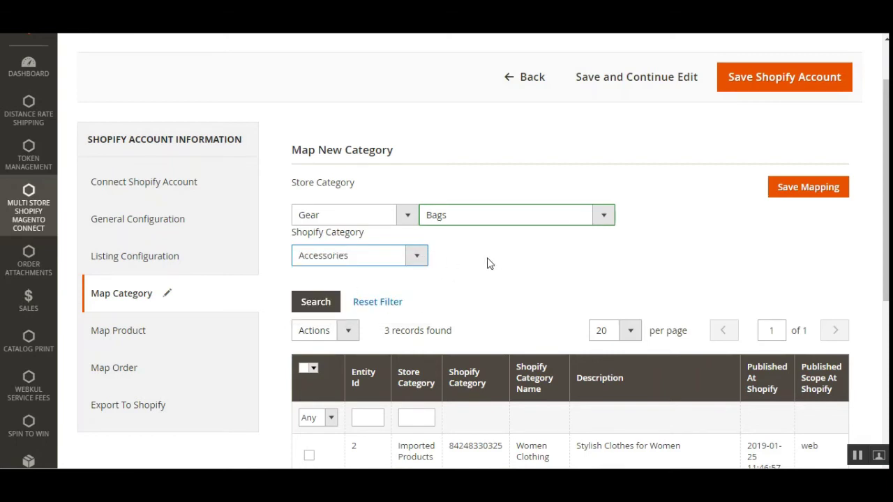
left_click(808, 190)
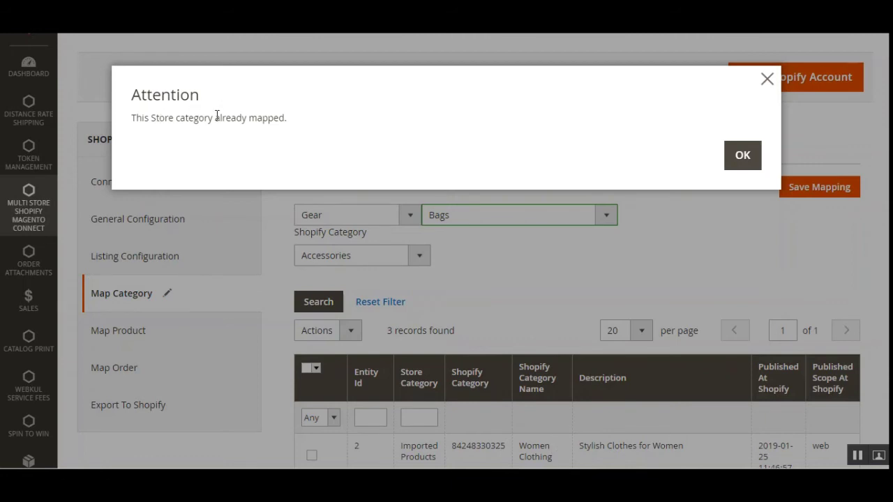
left_click_drag(157, 118, 262, 118)
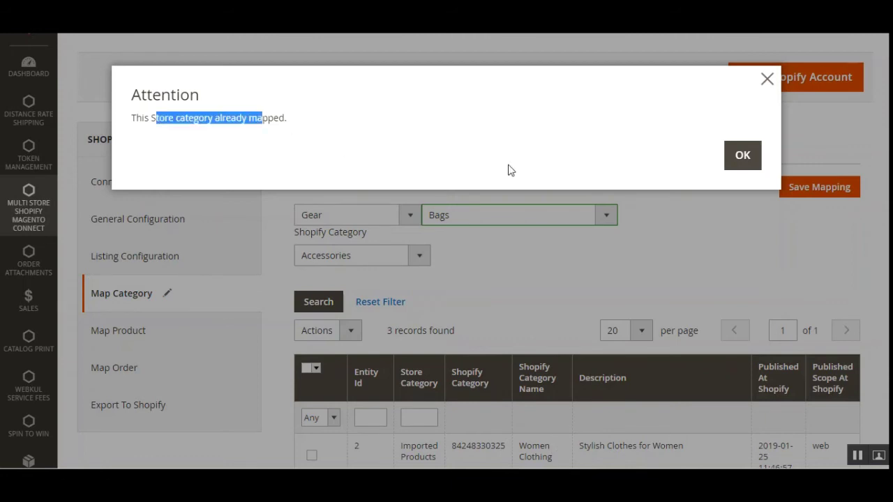
left_click(744, 157)
Review the existing category mappings, including their Shopify category names, descriptions and publishing details
scroll(745, 166, "down", 3)
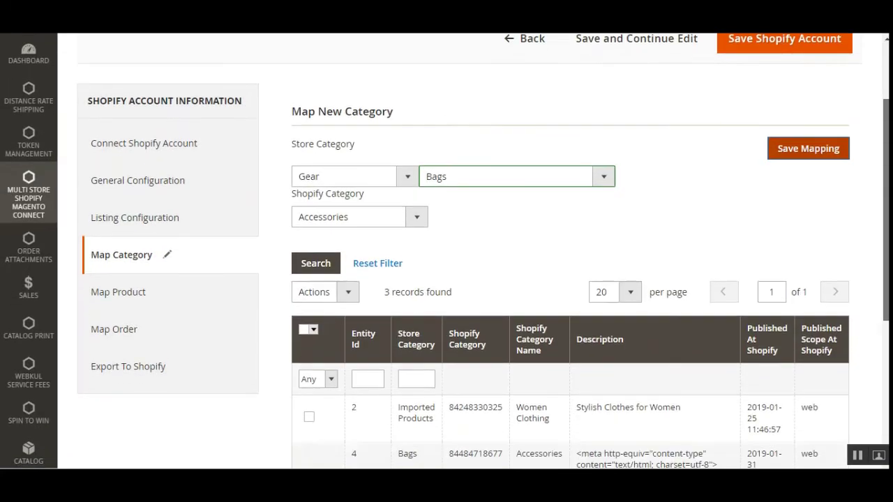
scroll(674, 286, "down", 1)
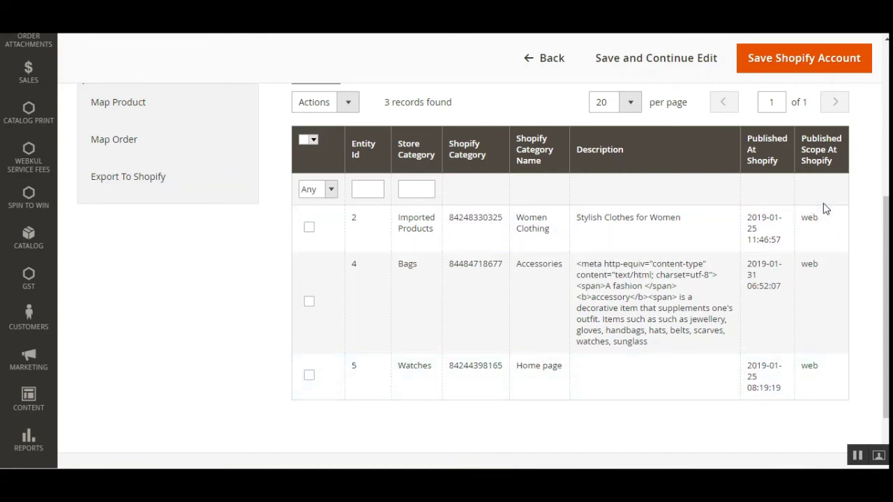
scroll(821, 354, "down", 1)
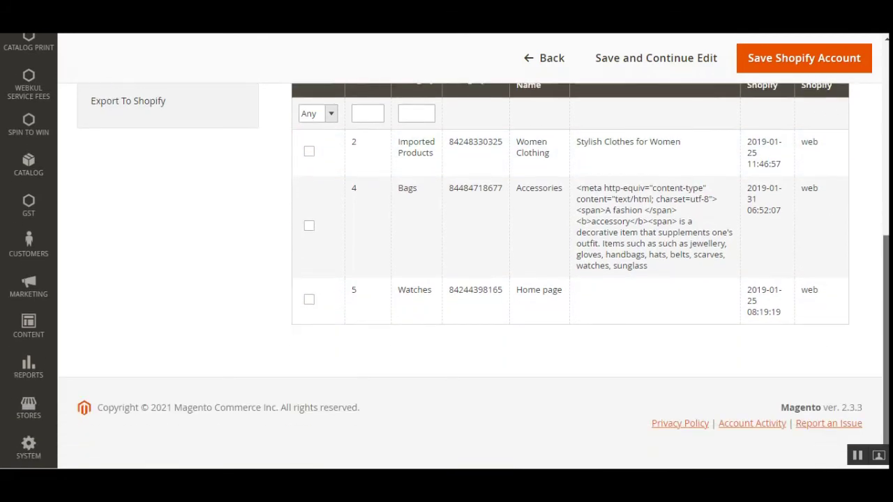
scroll(821, 355, "up", 4)
scroll(614, 307, "up", 1)
mouse_move(173, 296)
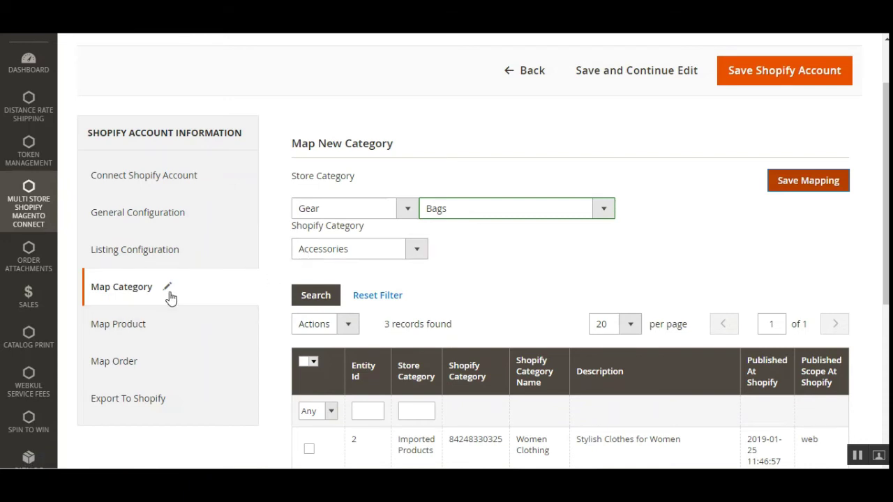
Check the available Store Category and Shopify Category choices for a new mapping
left_click(342, 209)
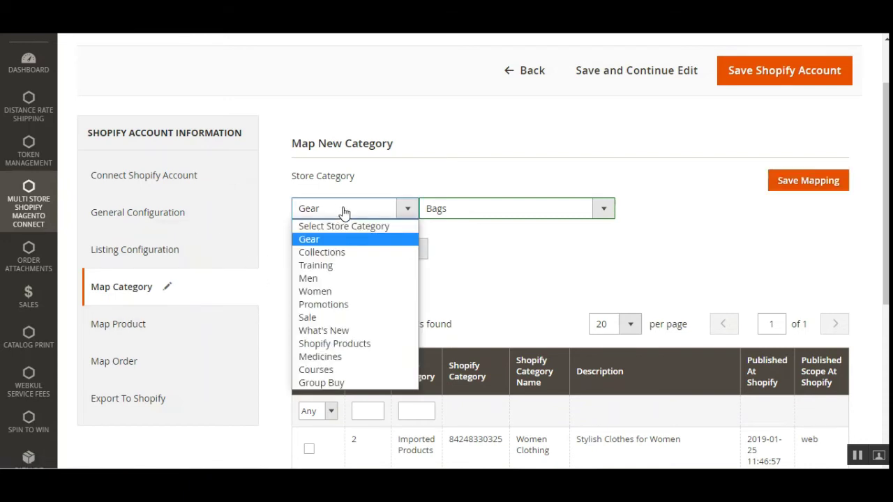
left_click(401, 214)
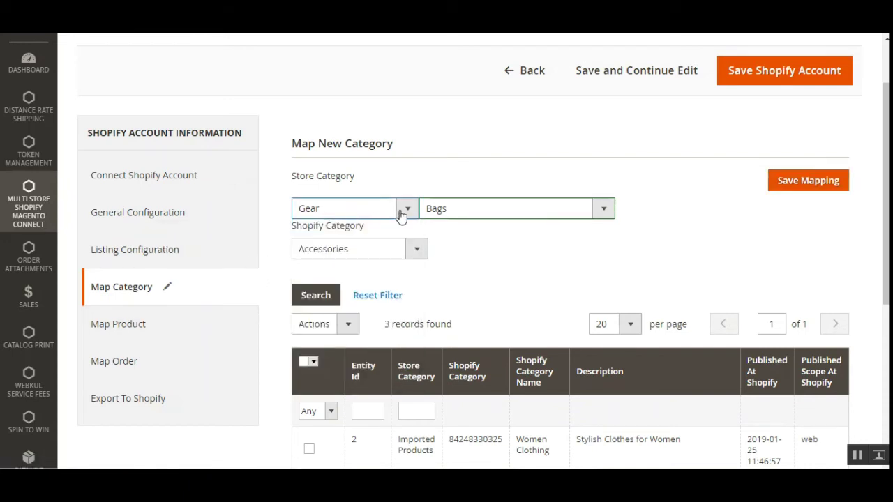
left_click(418, 251)
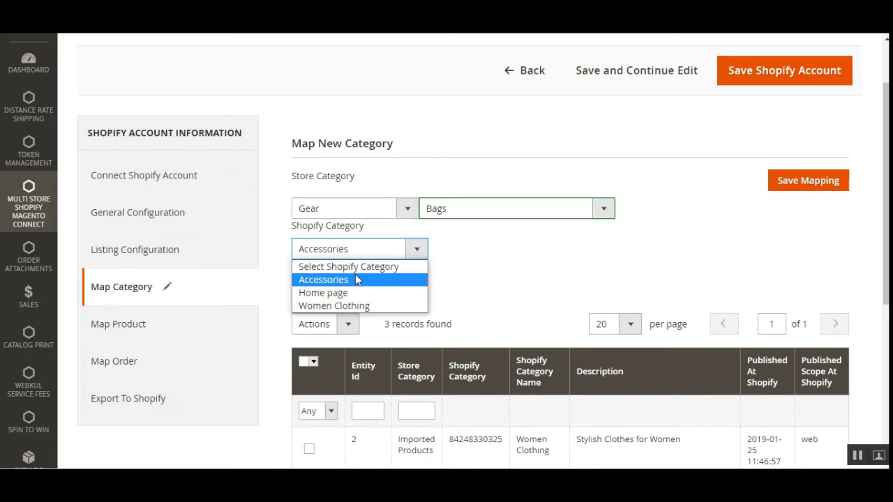
left_click(497, 298)
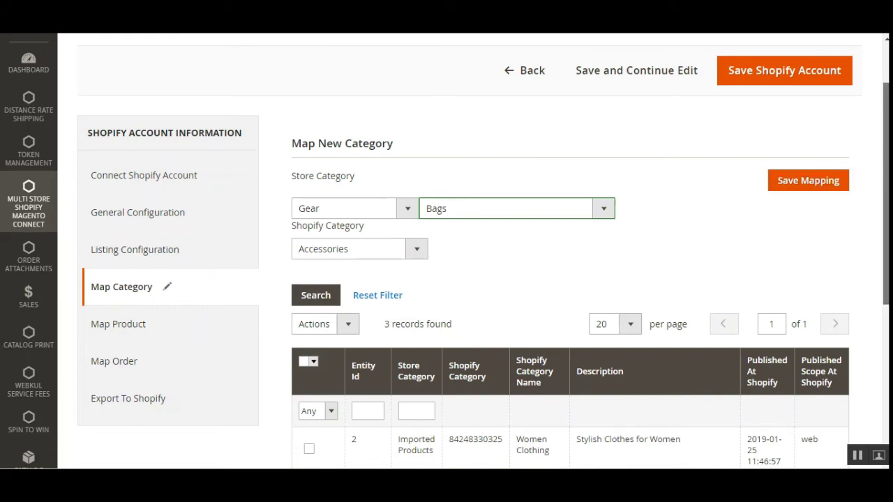
Open the account's Map Product section, review the mapped products and view the Imported Products category on the storefront
scroll(885, 195, "down", 2)
left_click(140, 215)
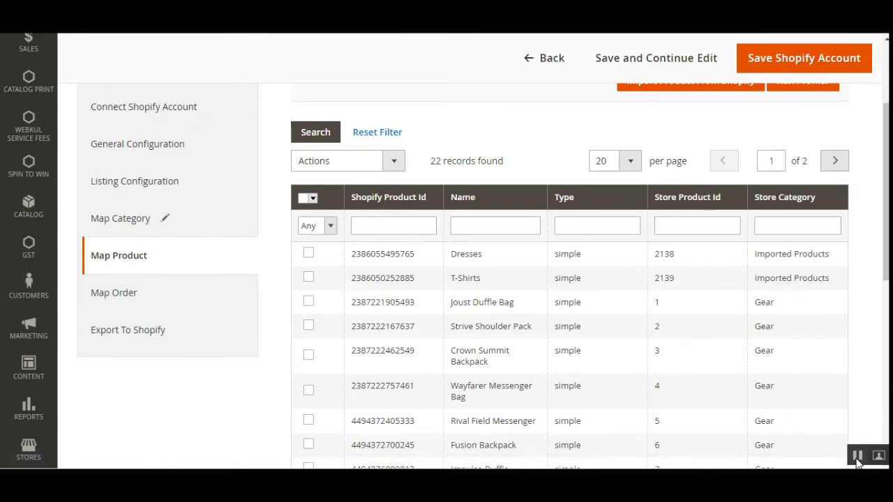
left_click(148, 251)
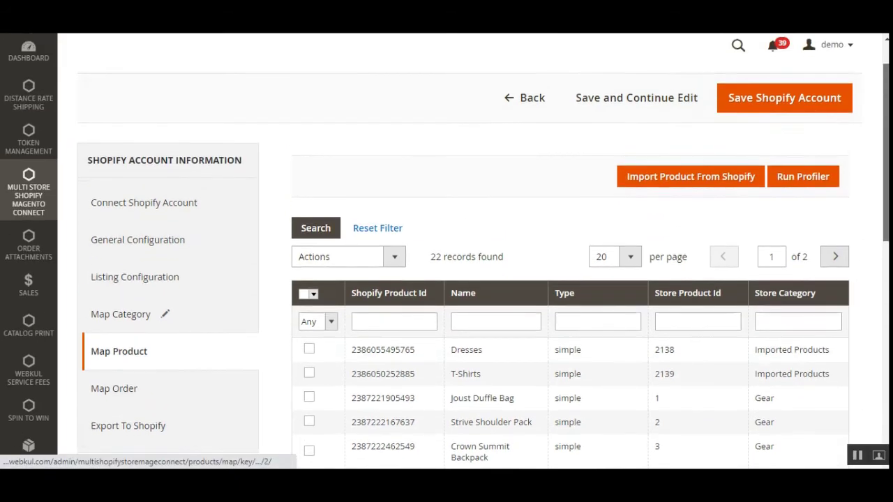
scroll(148, 251, "down", 1)
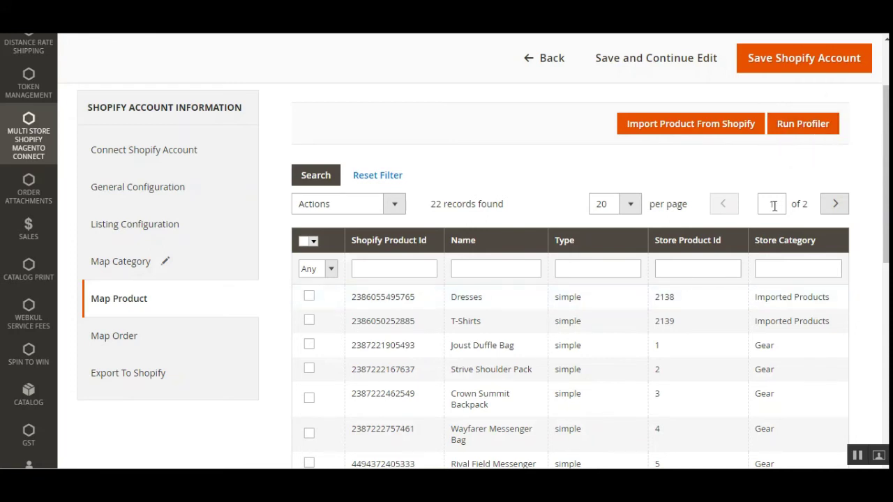
scroll(703, 256, "down", 1)
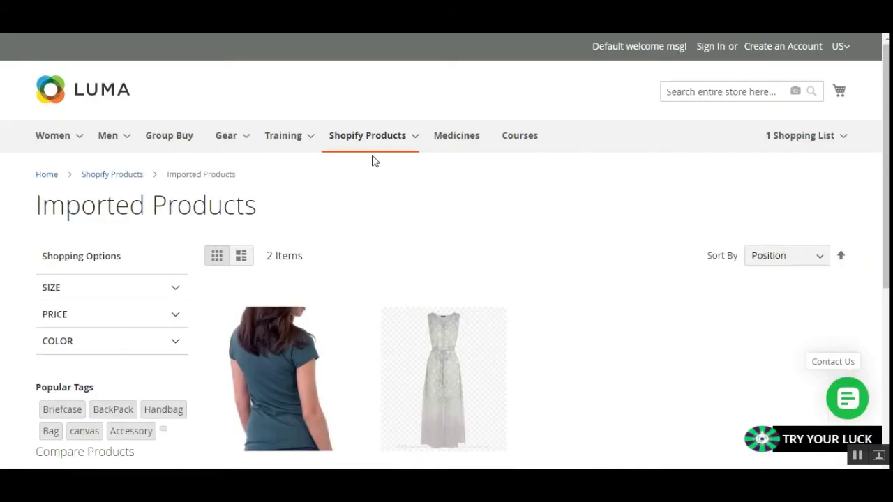
mouse_move(381, 144)
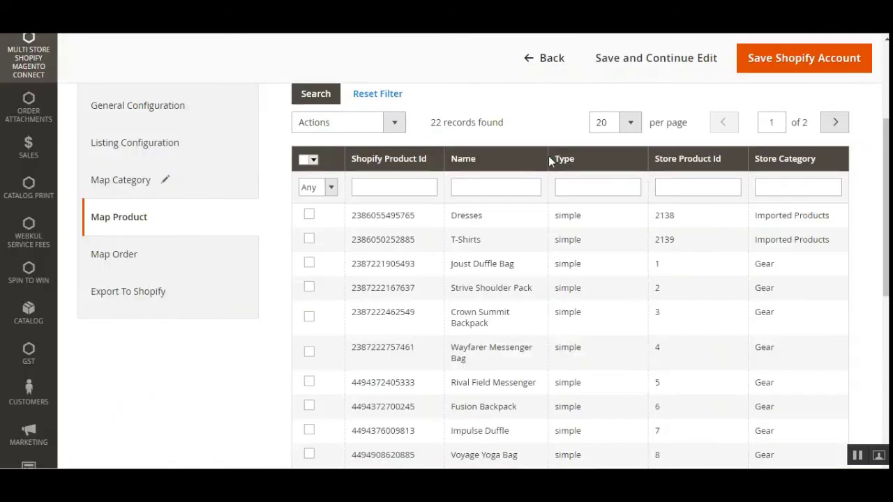
Import the products from Shopify into the Magento store
scroll(548, 156, "up", 3)
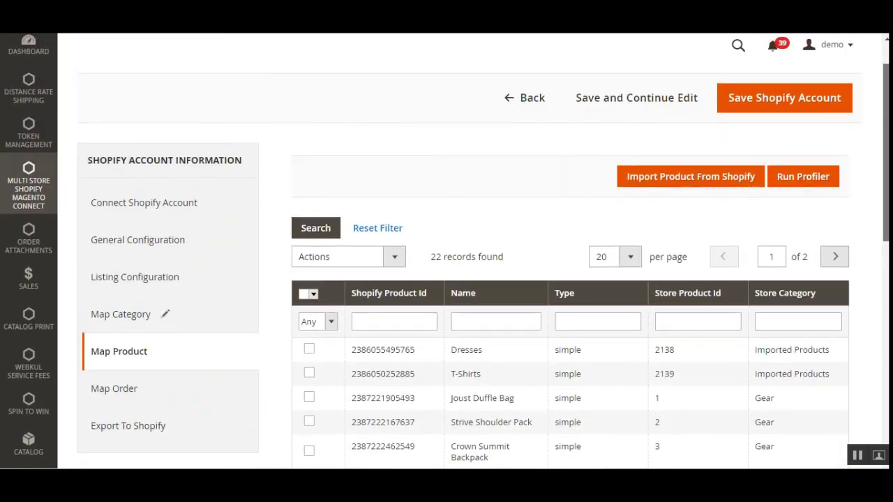
left_click(683, 180)
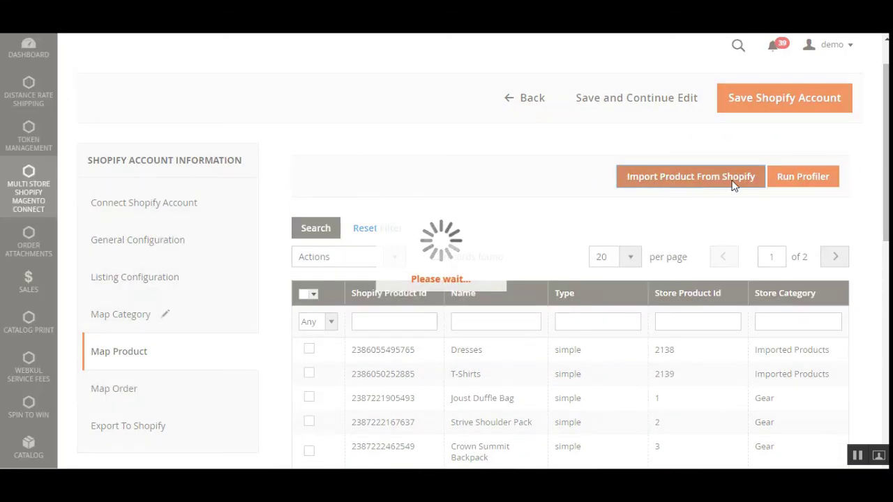
Open the account's Map Order section and review the mapped Shopify orders and the order import options
scroll(863, 307, "down", 1)
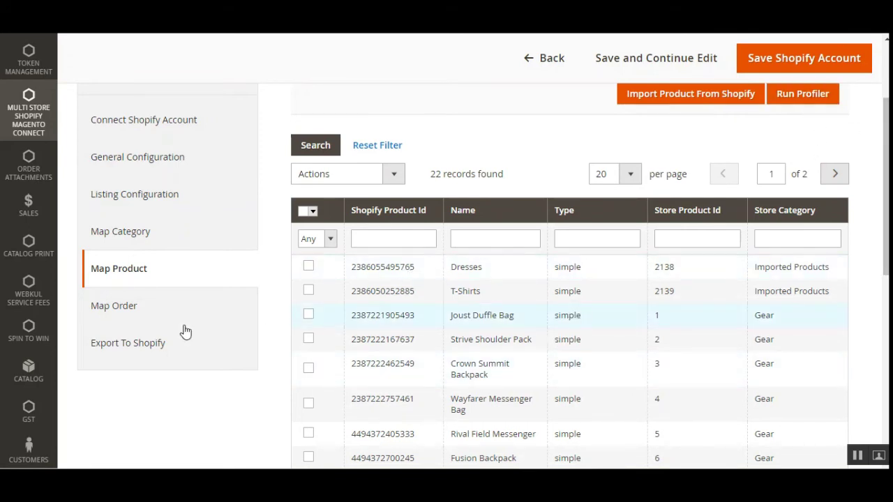
left_click(146, 313)
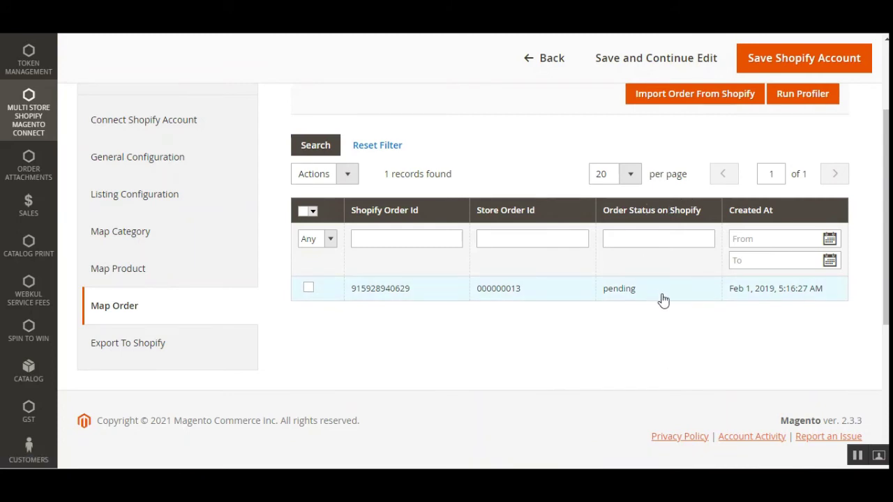
scroll(642, 185, "up", 1)
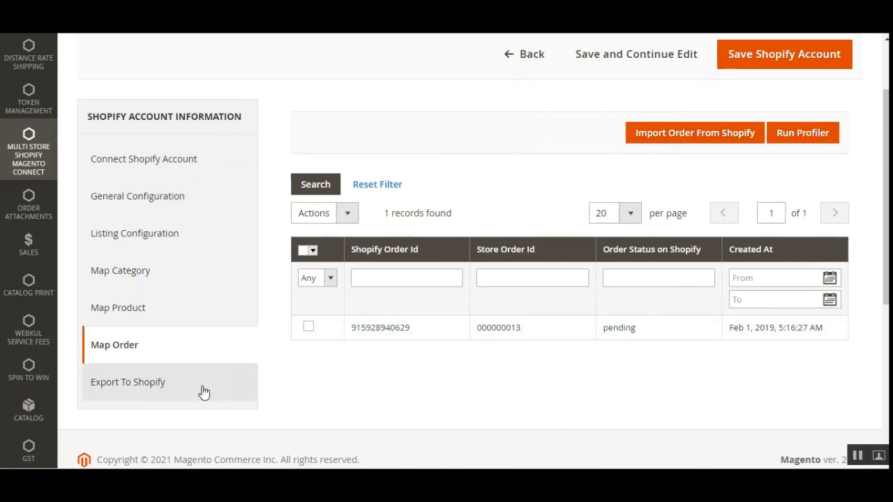
Open the account's Export To Shopify section and review the store products available for export
left_click(178, 389)
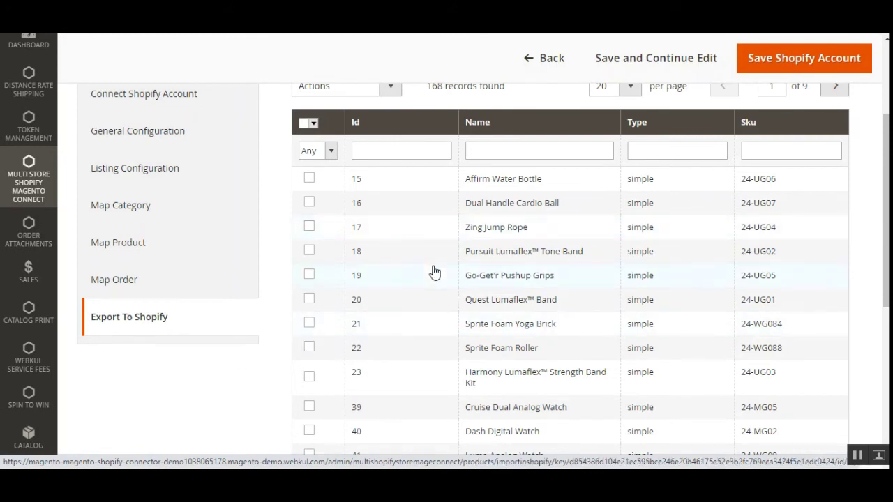
scroll(453, 250, "up", 1)
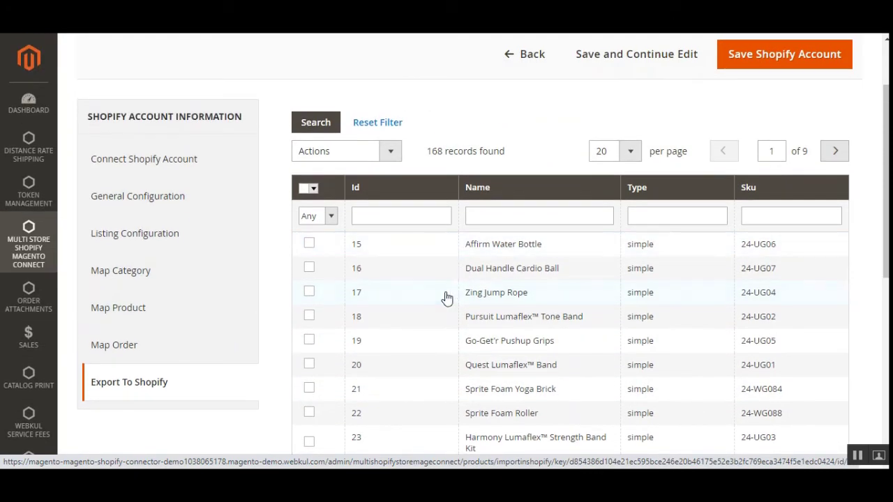
scroll(863, 273, "up", 1)
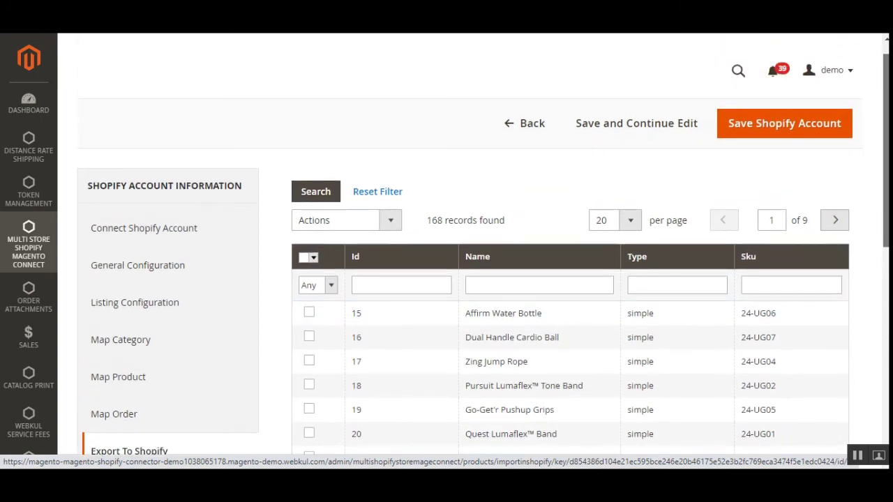
left_click_drag(884, 124, 885, 147)
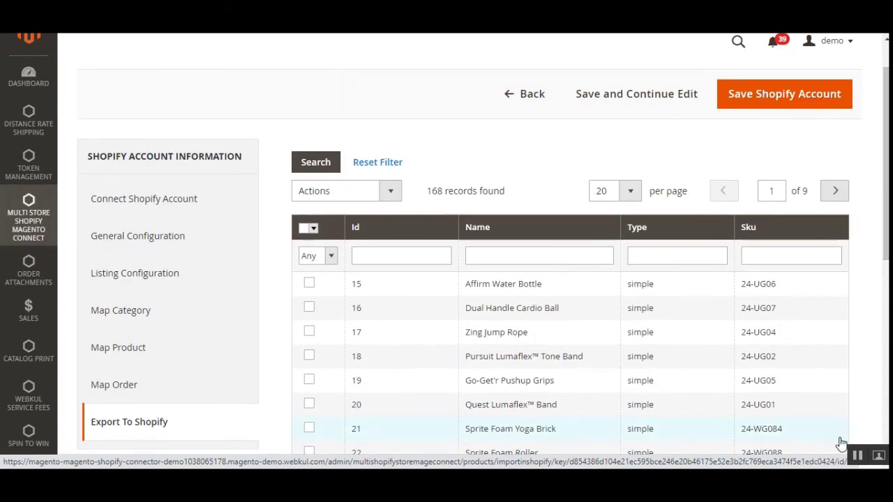
Select Affirm Water Bottle, Dual Handle Cardio Ball and Zing Jump Rope and choose Export To shopify as their mass action
left_click(309, 283)
left_click(309, 307)
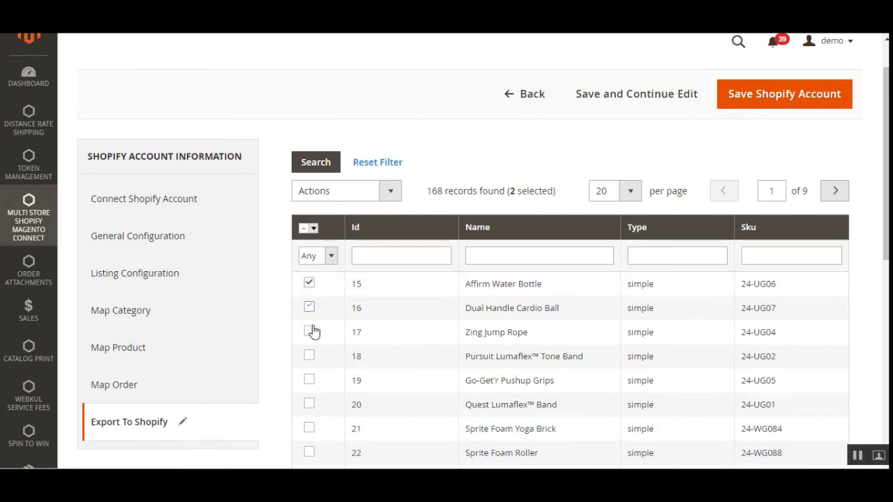
left_click(309, 332)
left_click(375, 190)
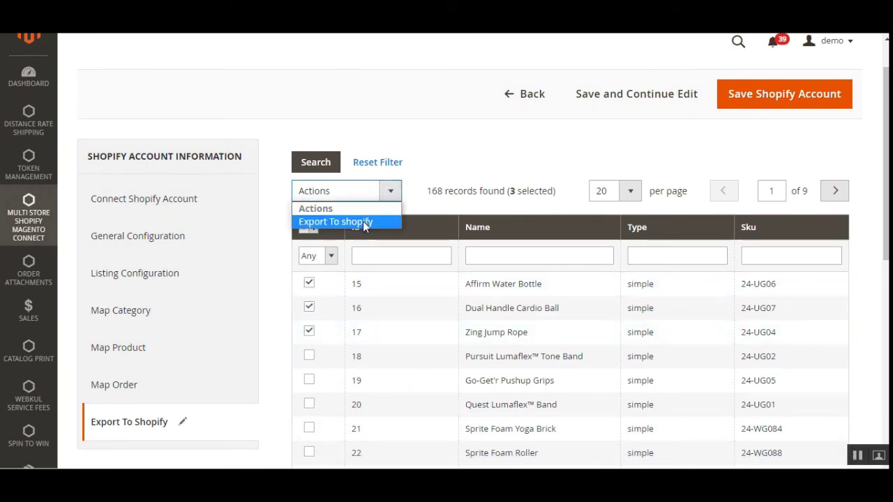
left_click(363, 221)
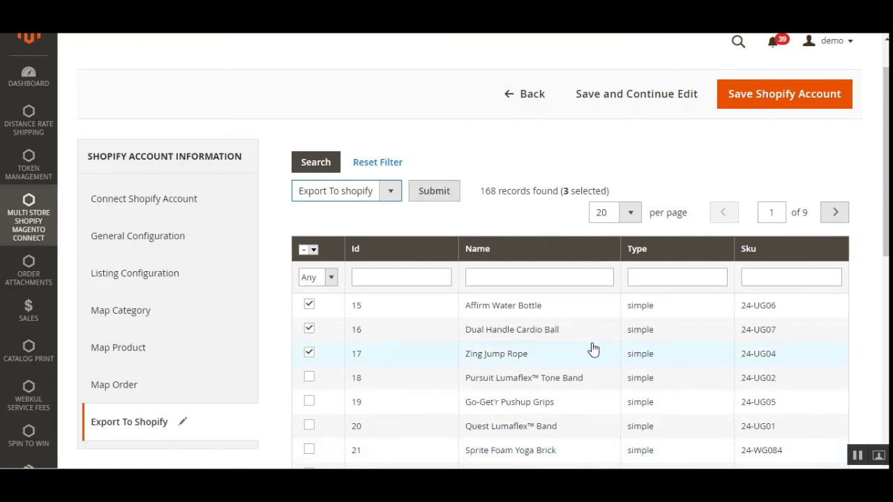
scroll(874, 158, "down", 1)
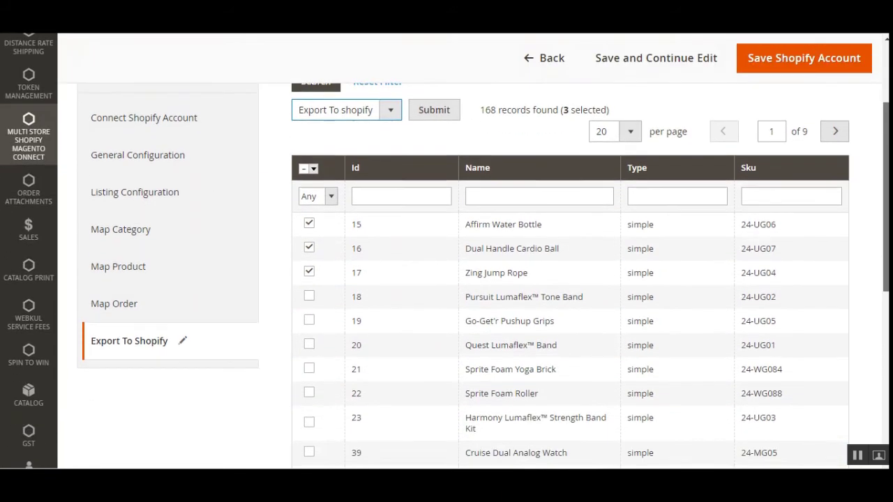
scroll(874, 159, "up", 1)
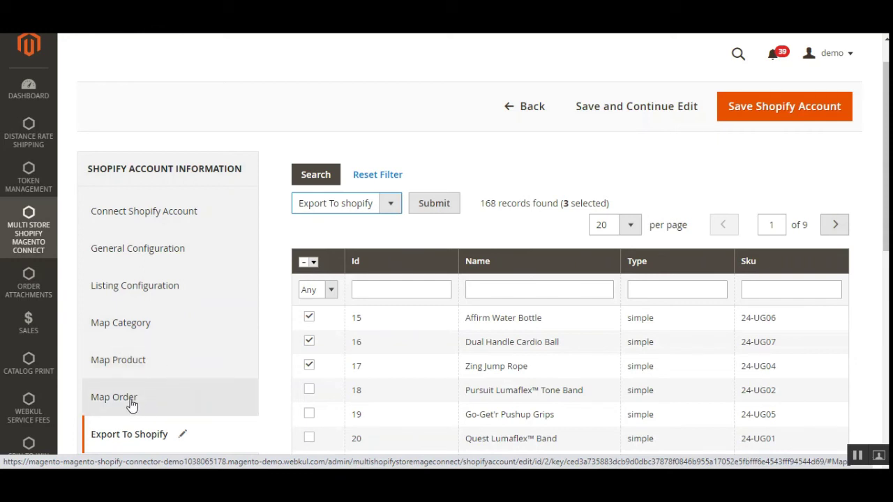
Leave the Shopify account's edit page and open the extension's Listing Templates list
scroll(28, 251, "down", 3)
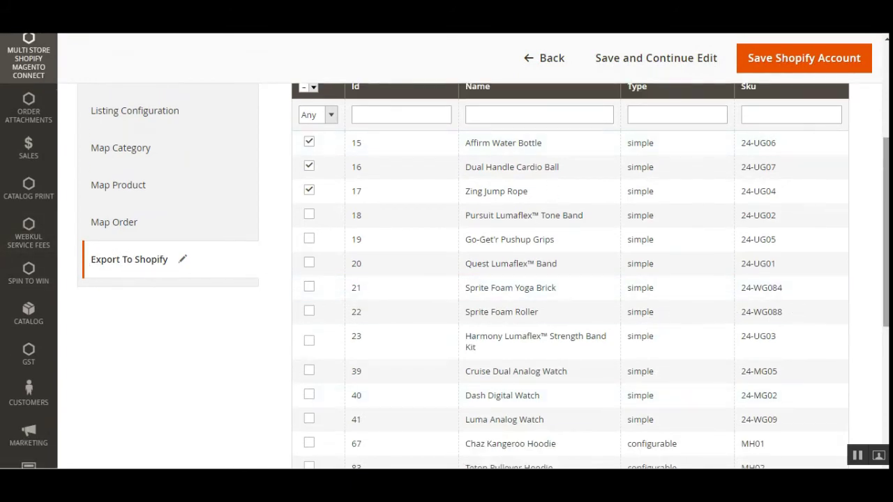
left_click_drag(886, 231, 886, 150)
scroll(886, 150, "down", 2)
scroll(886, 150, "up", 3)
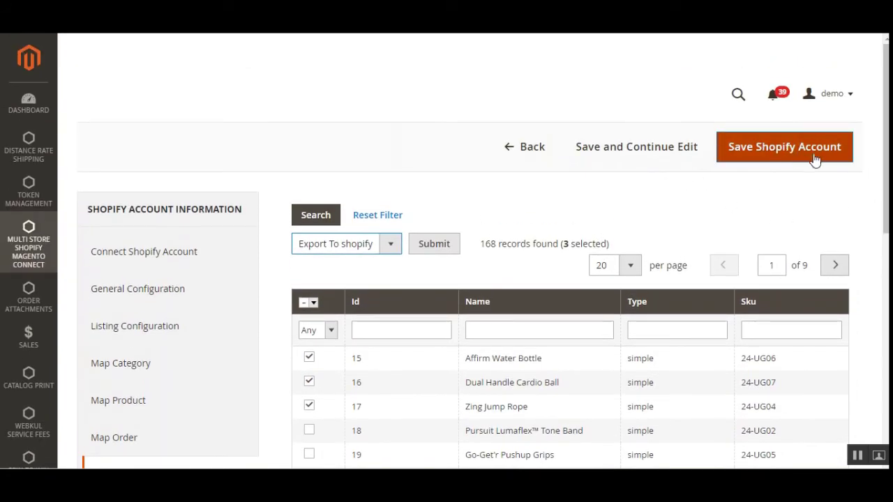
left_click(508, 150)
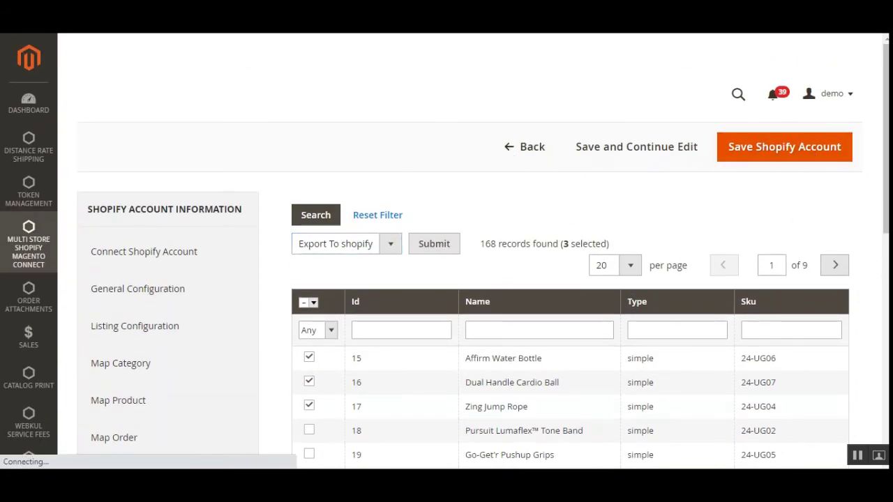
left_click(25, 250)
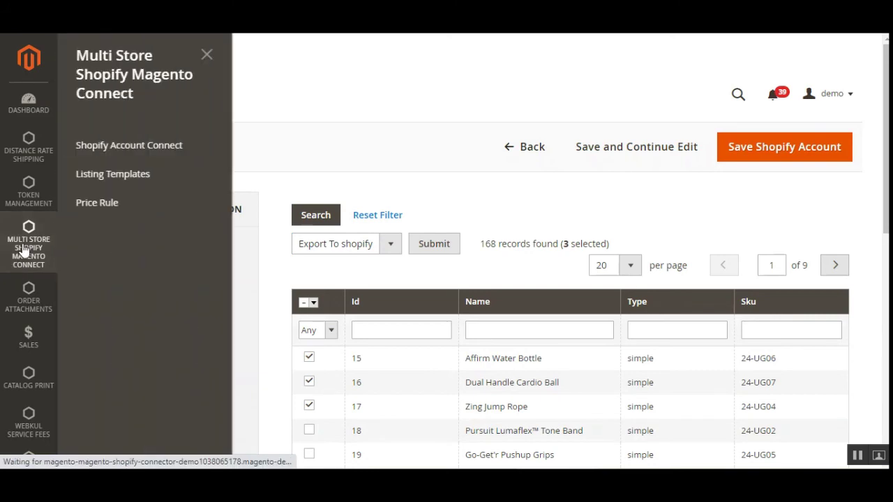
left_click(126, 180)
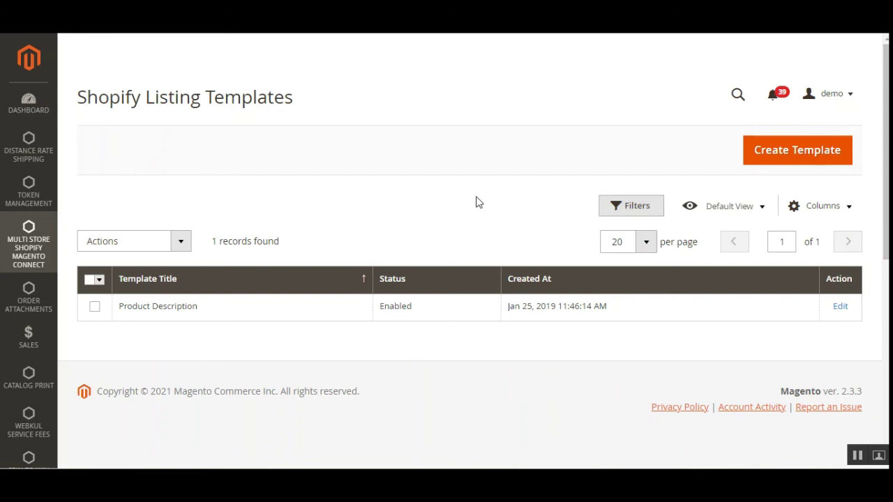
left_click(28, 247)
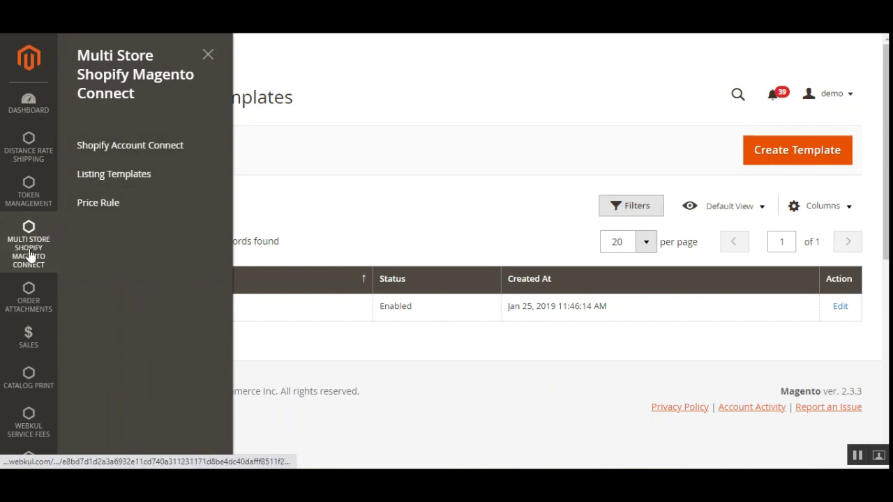
left_click(160, 184)
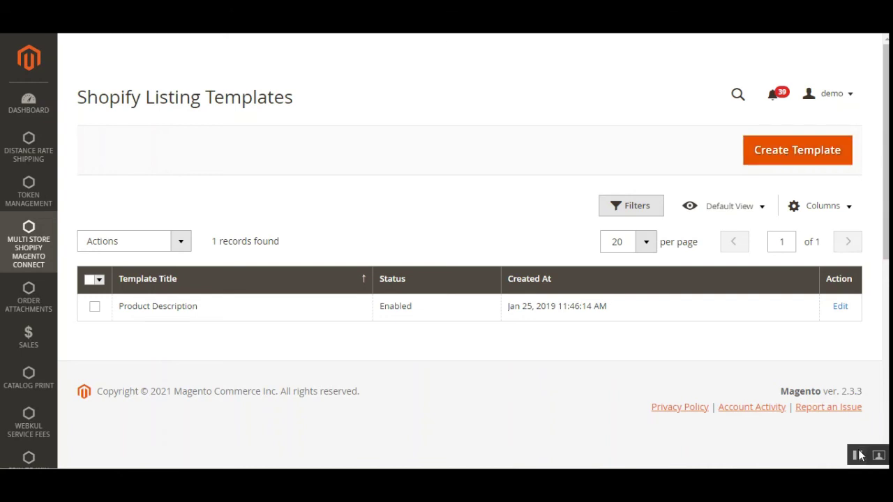
Open a new listing template form, review its title, content, status and attribute mapping fields, and return to the template list without saving
left_click(782, 159)
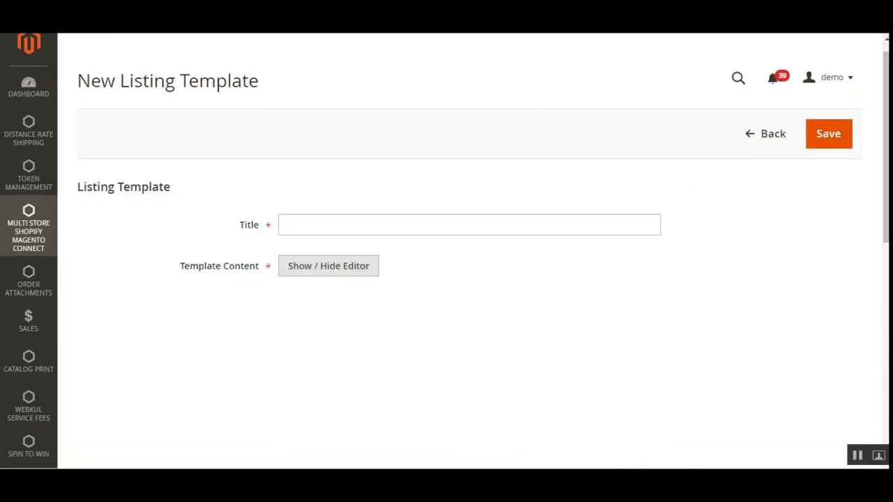
scroll(454, 205, "down", 2)
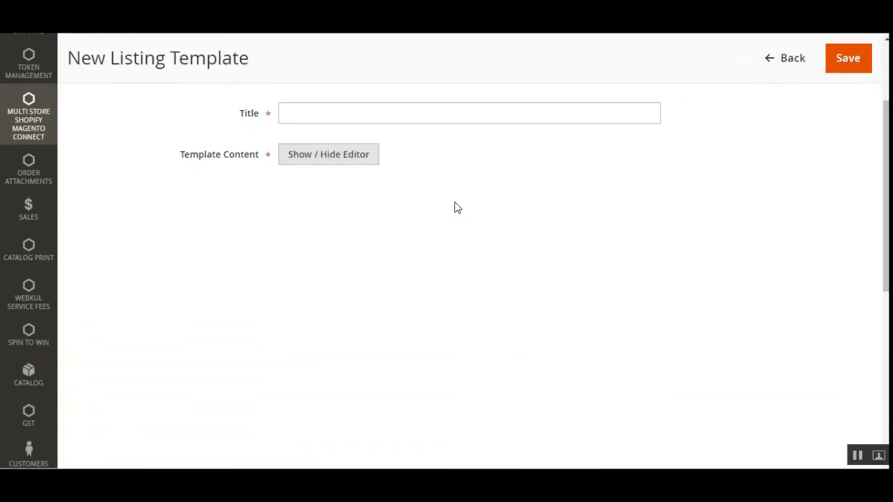
left_click(325, 121)
left_click(324, 157)
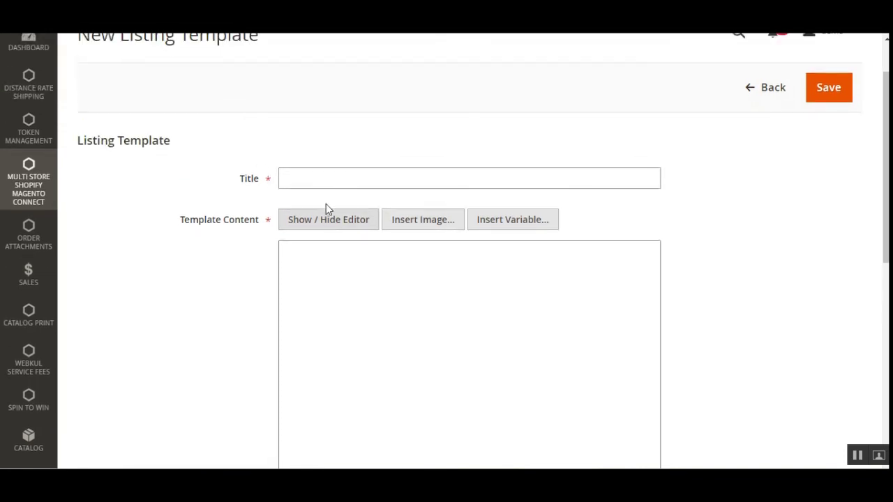
scroll(368, 315, "down", 5)
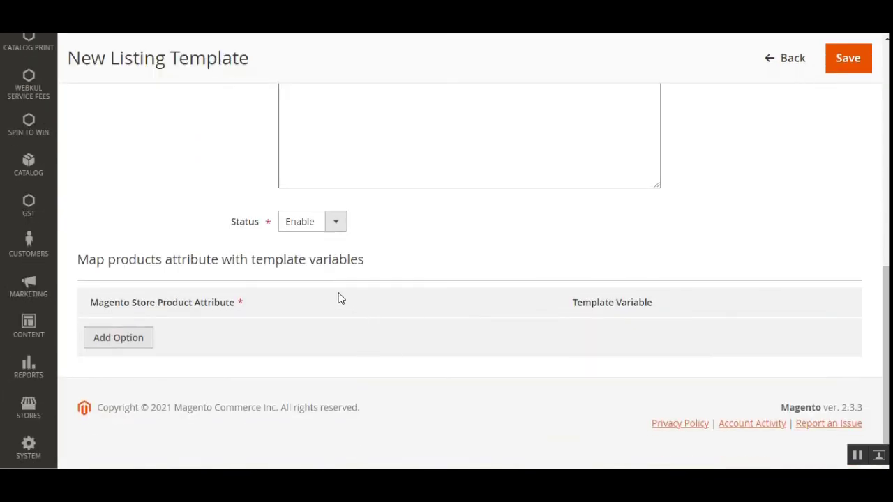
mouse_move(92, 261)
left_mouse_down()
mouse_move(367, 265)
mouse_move(108, 259)
left_mouse_up()
left_click(453, 268)
scroll(711, 316, "up", 10)
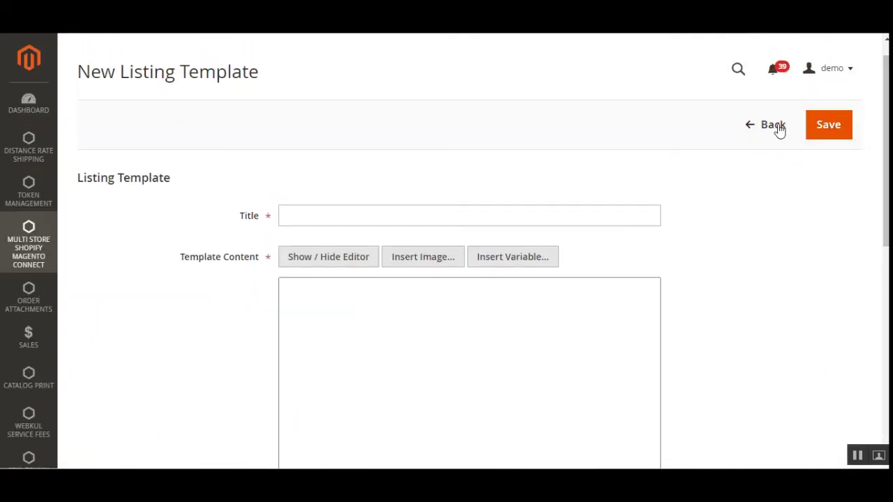
left_click(756, 131)
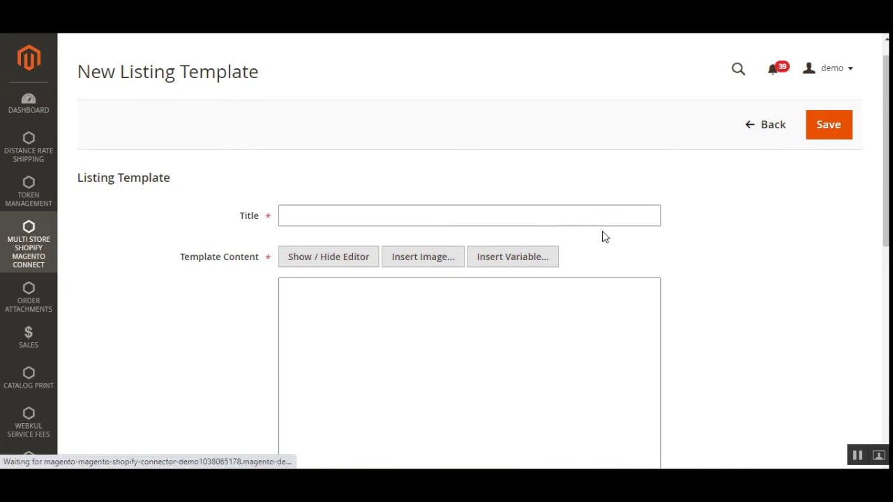
Open the Product Description listing template for editing and review its content and product attribute mappings
scroll(608, 235, "down", 1)
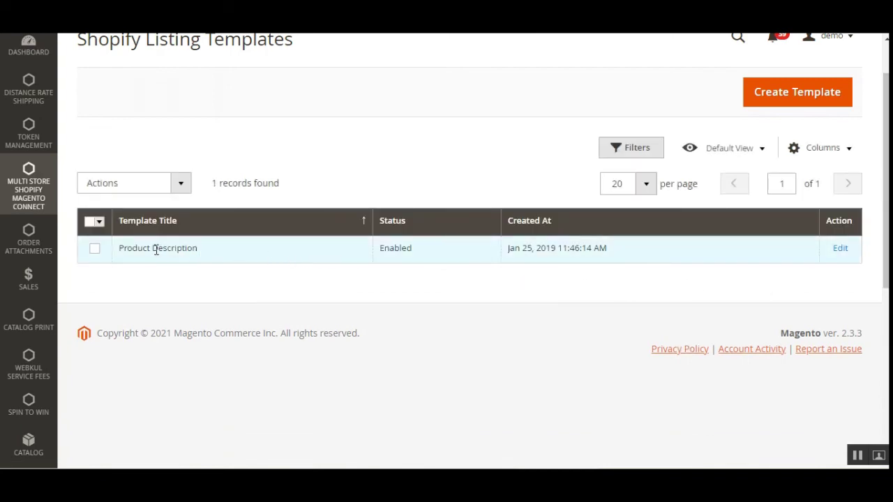
left_click(840, 254)
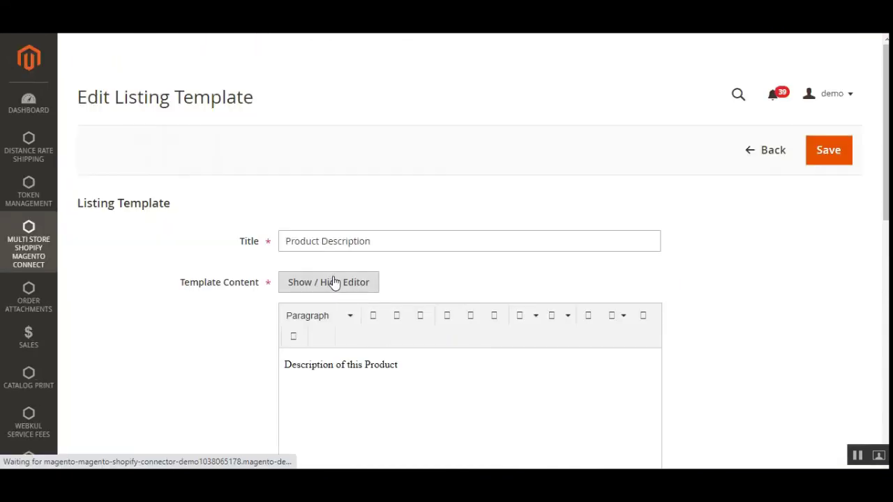
scroll(335, 282, "down", 2)
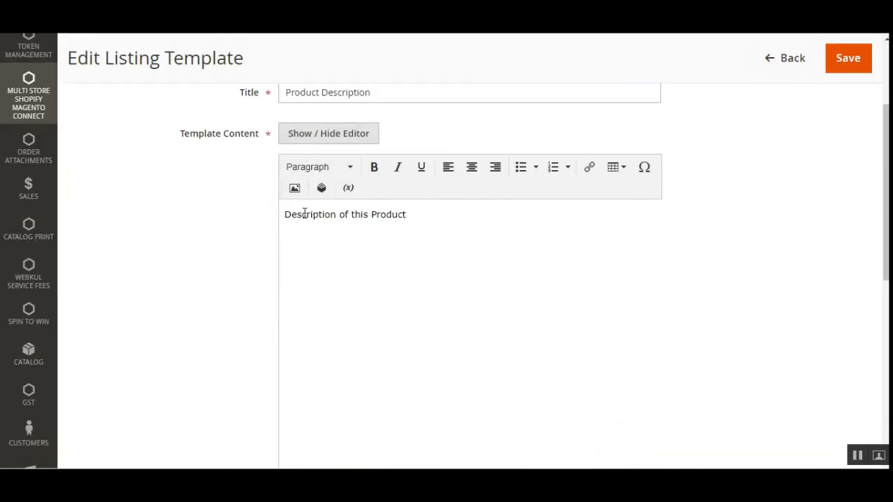
scroll(722, 424, "down", 6)
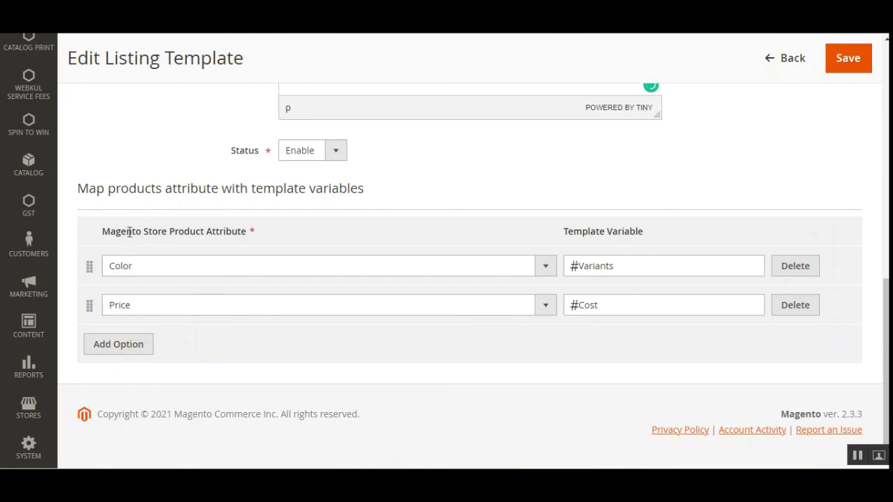
left_click_drag(121, 233, 232, 226)
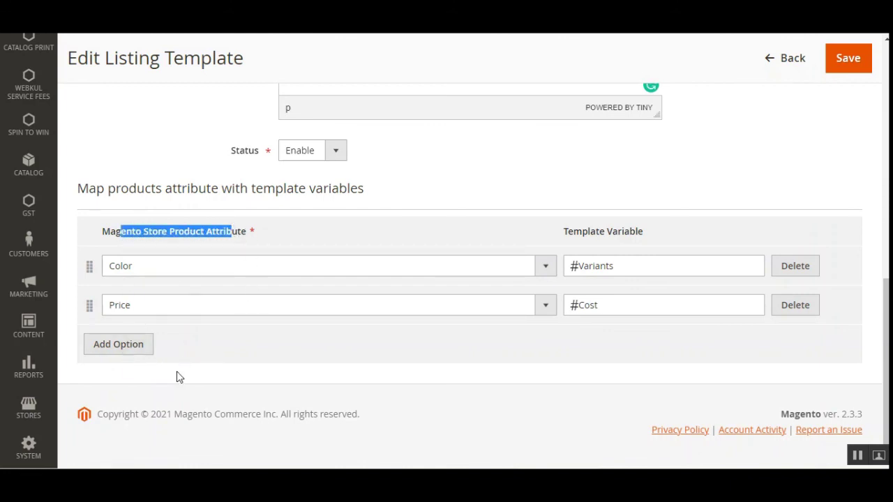
Add a mapping row to the Product Description template that links the Color product attribute to the template variable color
left_click(123, 350)
left_click(245, 353)
scroll(215, 299, "down", 1)
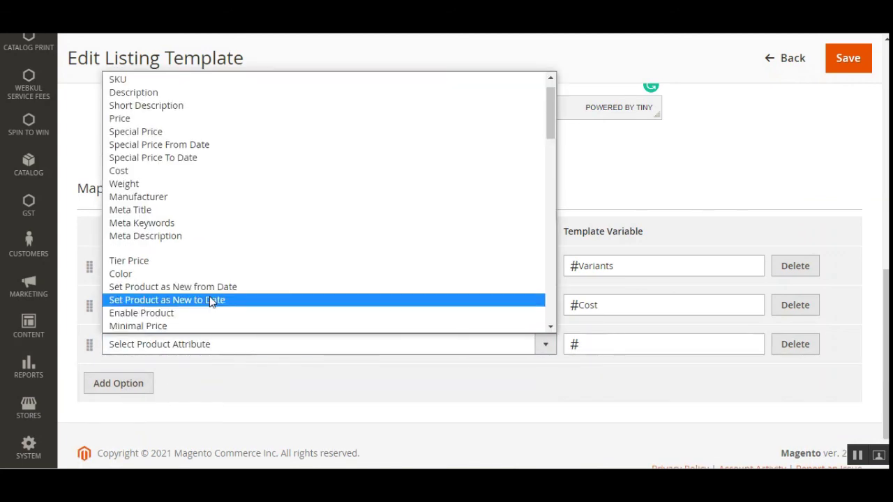
left_click(213, 276)
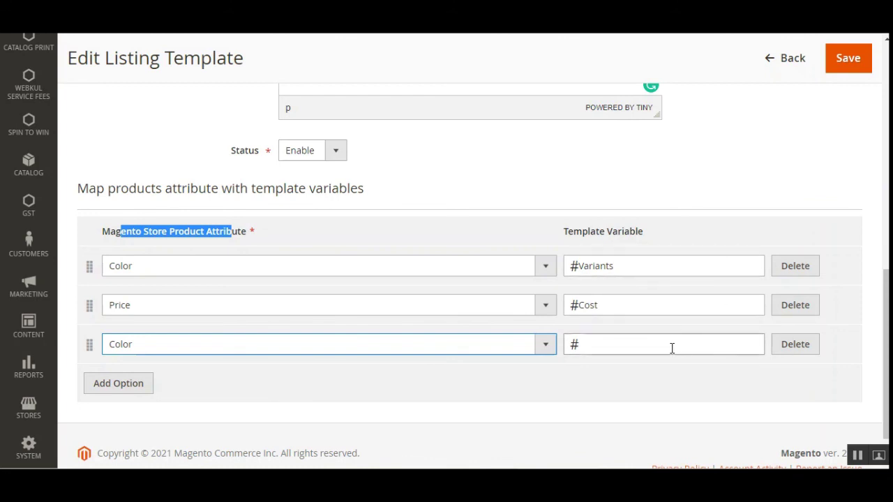
left_click(621, 349)
type("color")
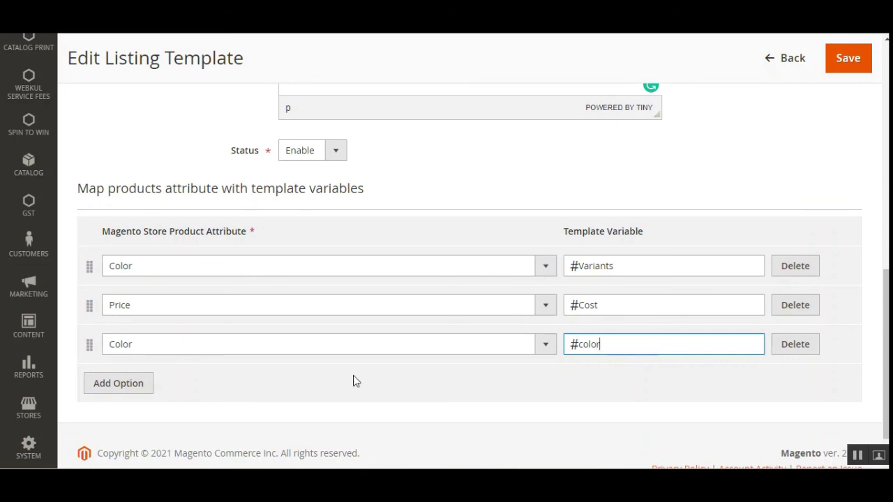
Open the extension's Price Rule section and review the existing Shopify price rule and the available mass actions
scroll(675, 286, "up", 8)
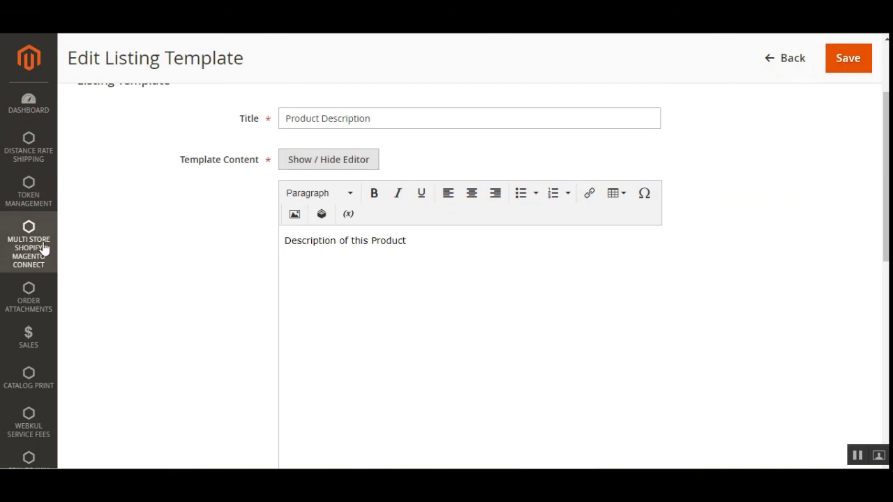
left_click(23, 248)
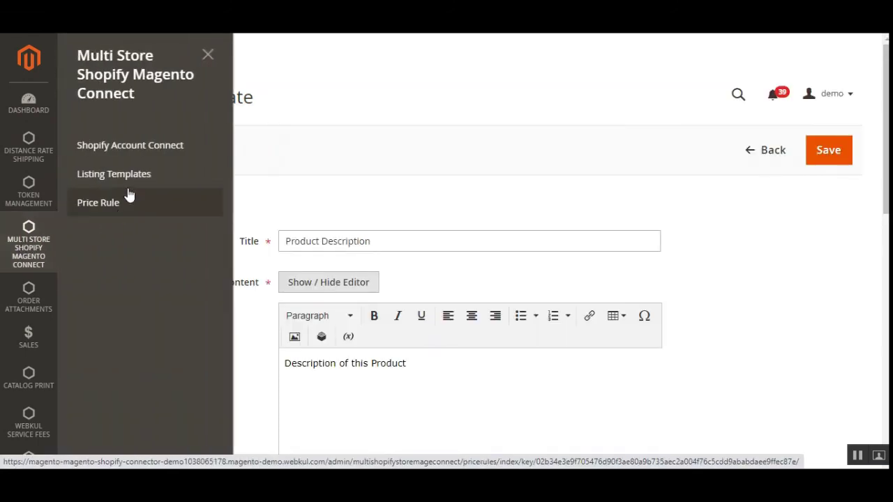
left_click(127, 208)
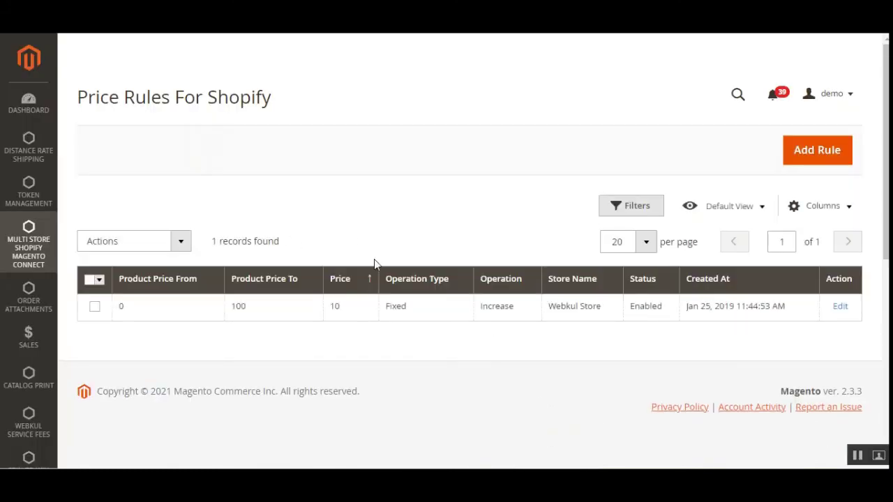
left_click(818, 166)
left_click(115, 246)
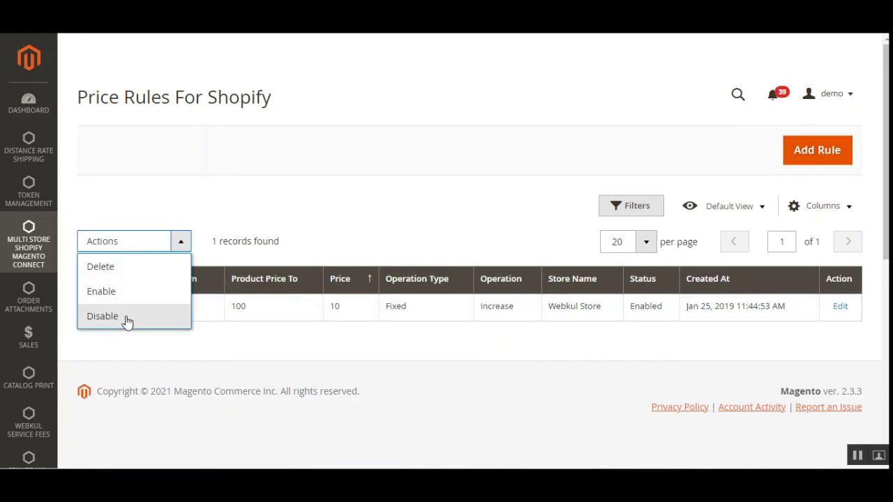
left_click(294, 361)
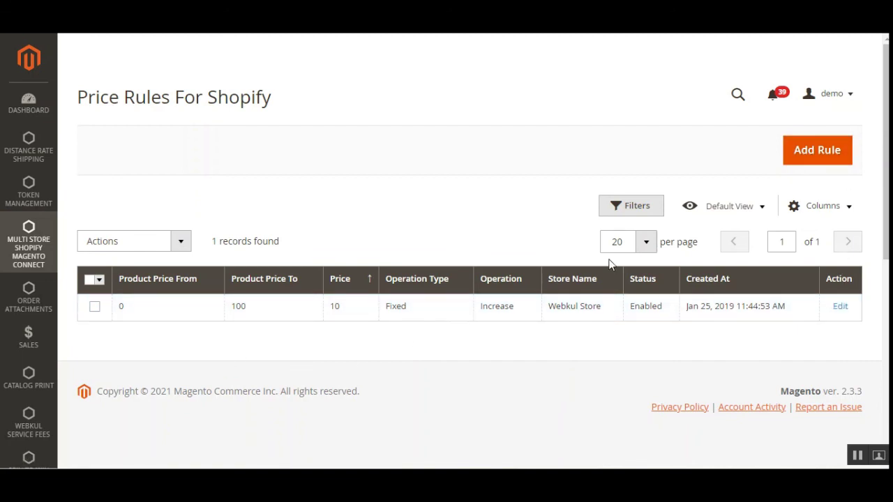
Start a new Shopify product price rule and set its operation type to Fixed and its operation to Decrease
left_click(810, 159)
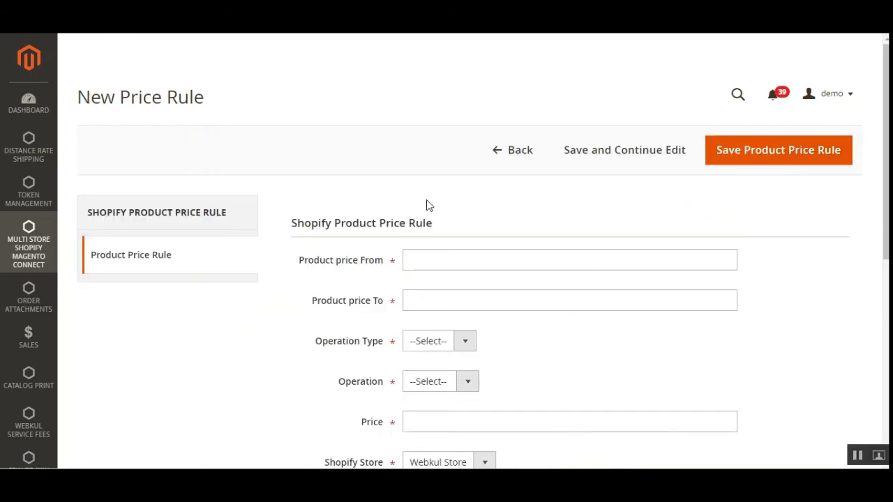
scroll(415, 223, "down", 1)
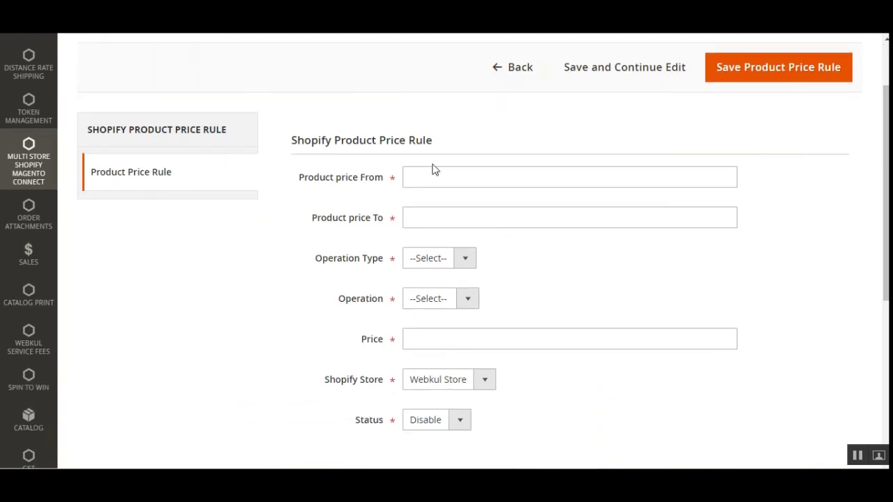
left_click(432, 175)
left_click(442, 219)
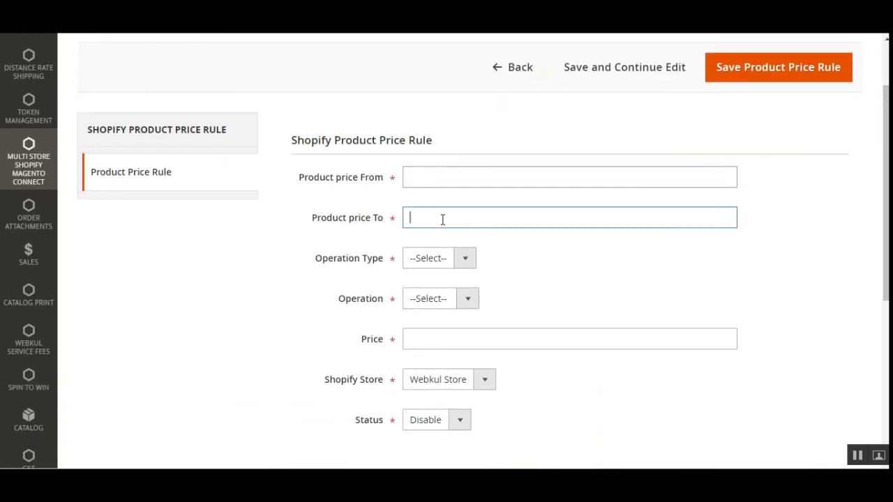
left_click(458, 260)
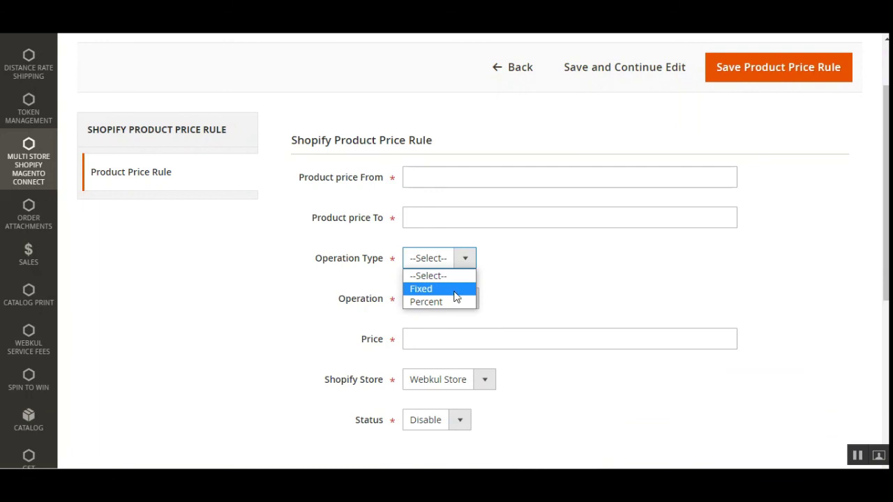
left_click(447, 288)
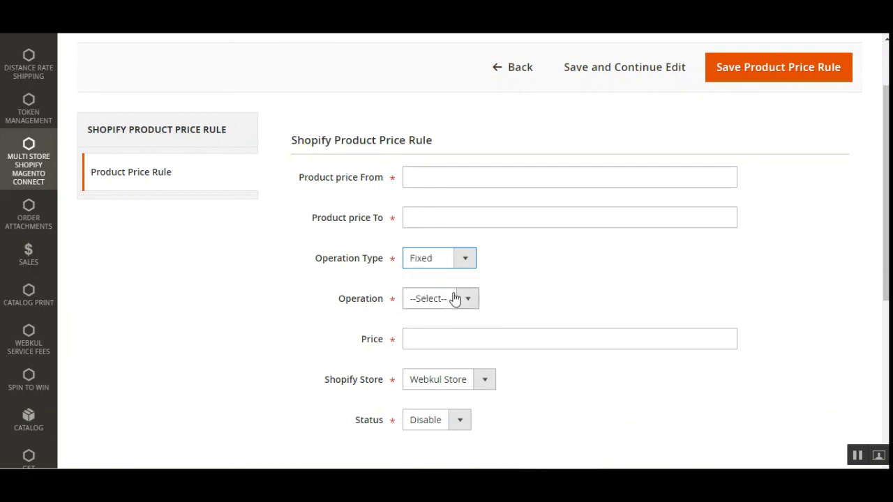
left_click(461, 298)
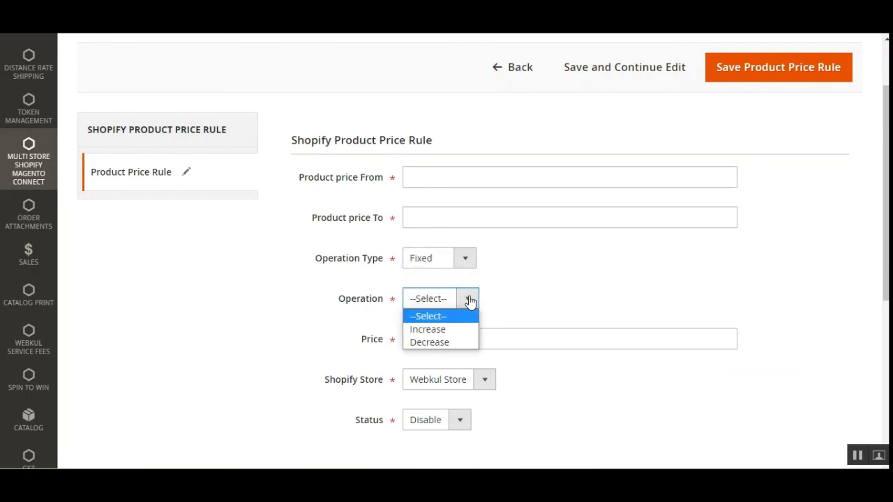
left_click(454, 342)
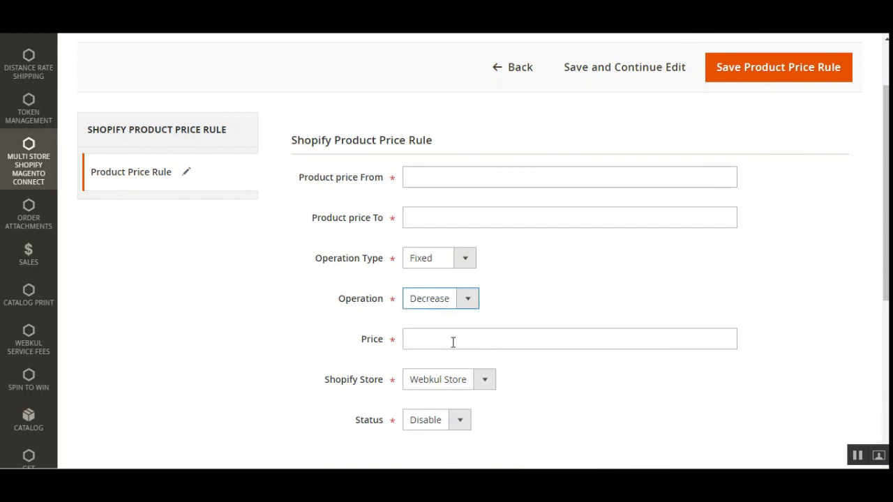
left_click(429, 342)
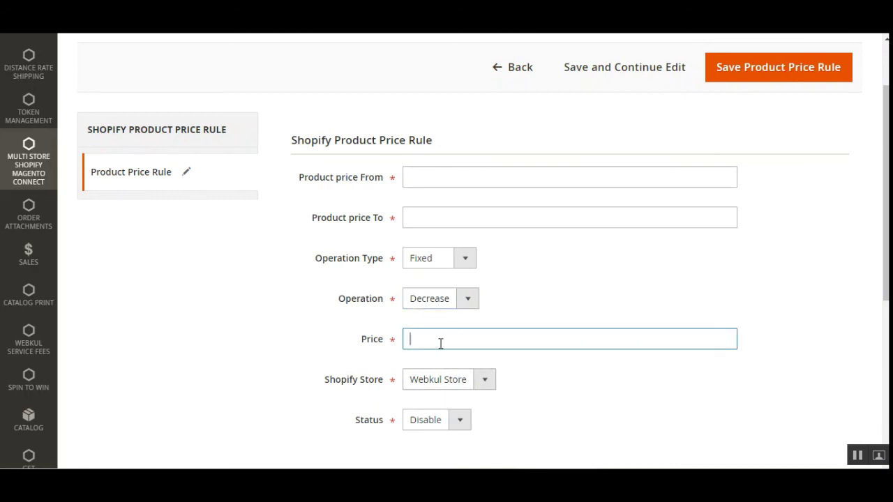
left_click_drag(342, 259, 381, 258)
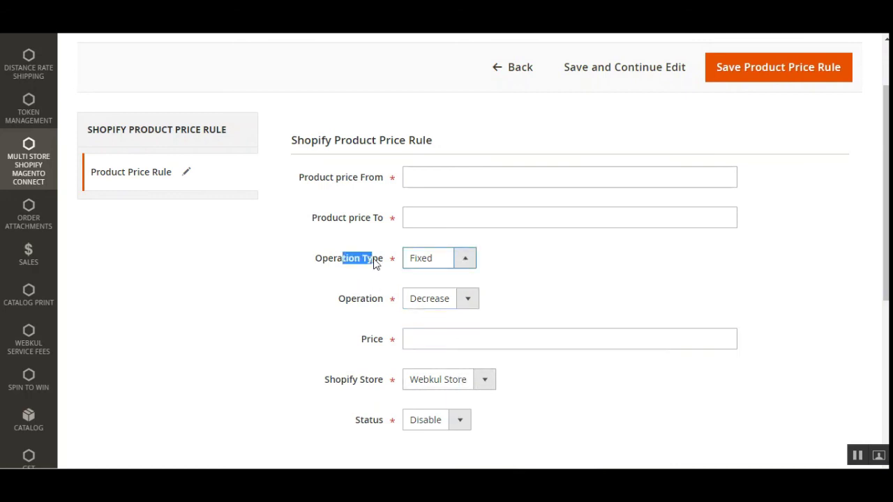
Review the operation type, Shopify store and status choices of the new price rule, and return to the rule list without saving
left_click(465, 259)
left_click(247, 320)
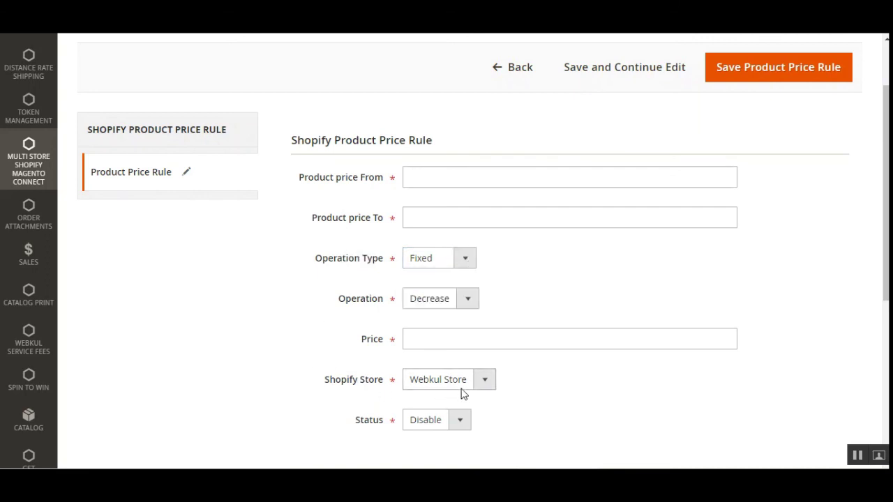
left_click(484, 383)
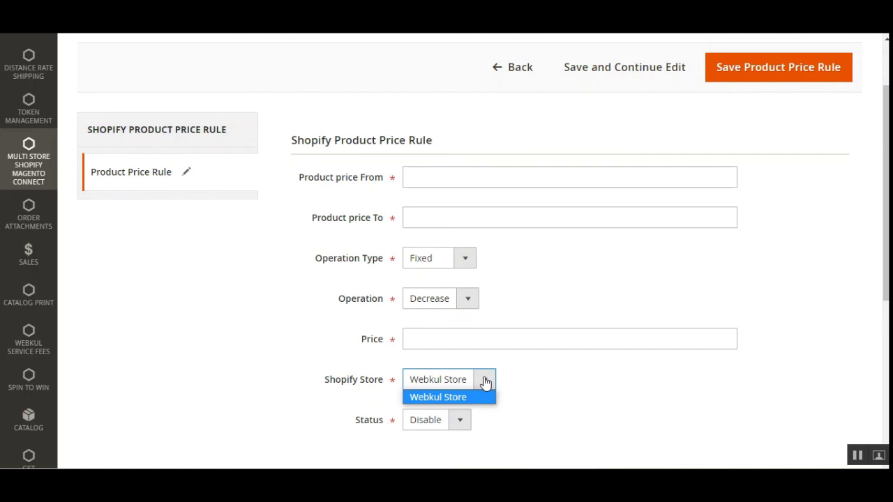
left_click(464, 427)
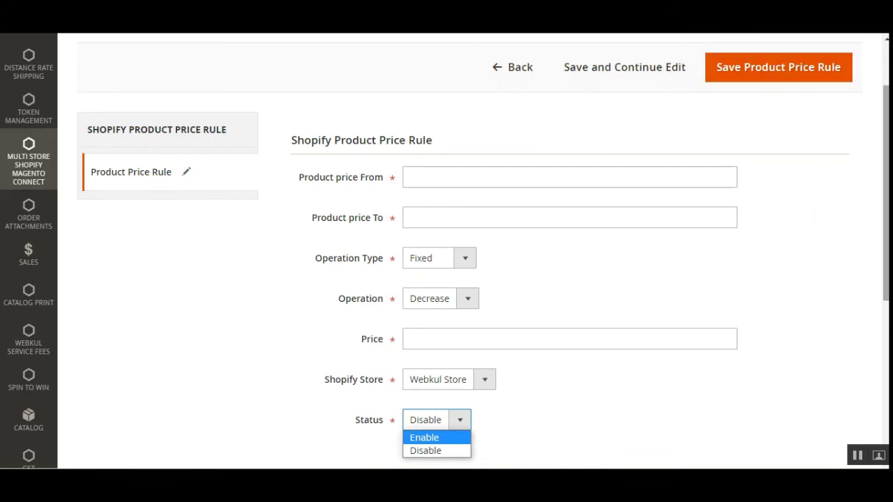
scroll(793, 173, "up", 1)
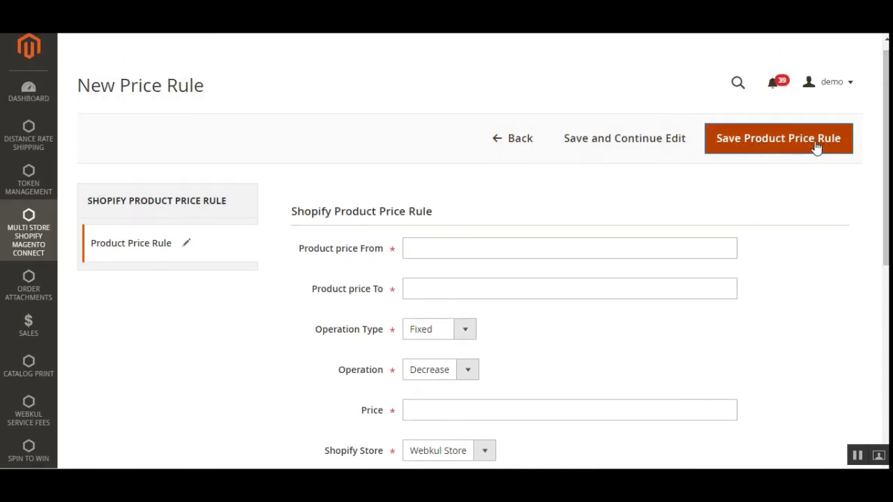
left_click(499, 143)
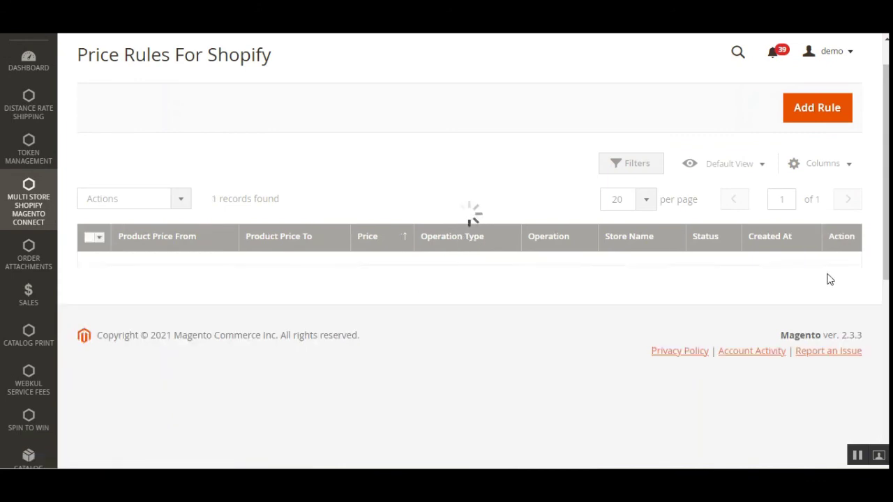
Open the existing Shopify price rule for editing and review its price range, operation and price settings
left_click(841, 268)
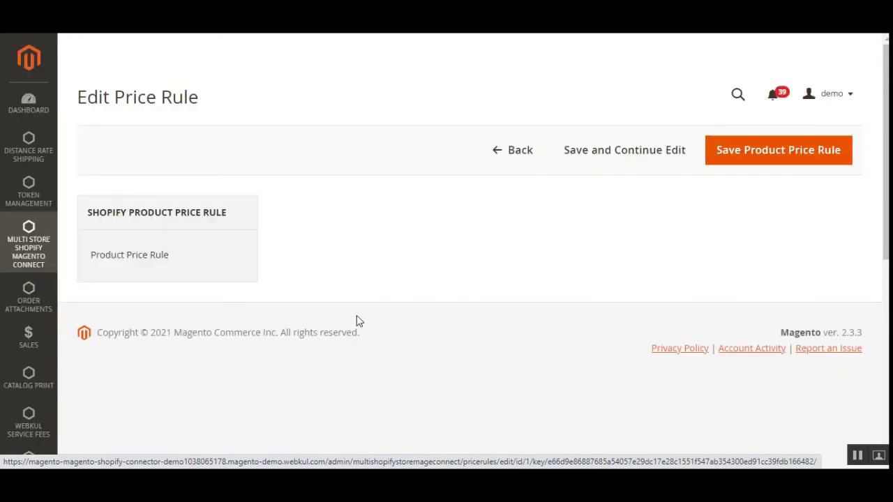
scroll(590, 249, "down", 2)
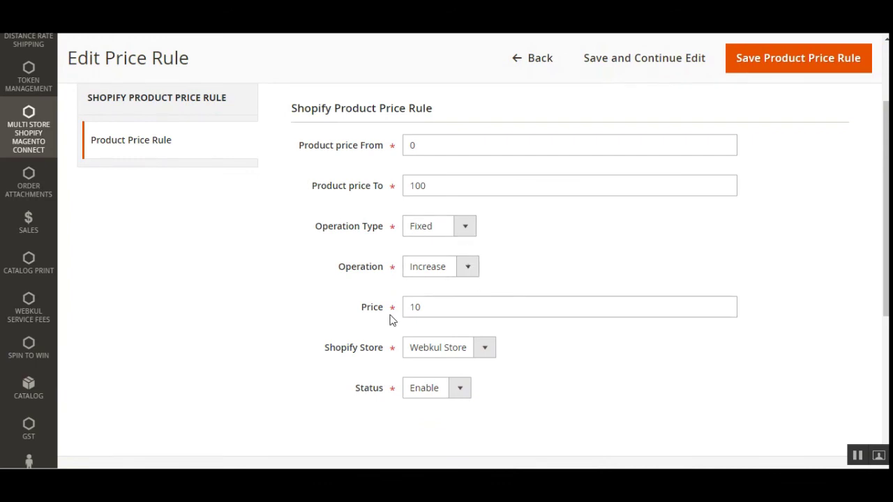
left_click_drag(421, 309, 403, 315)
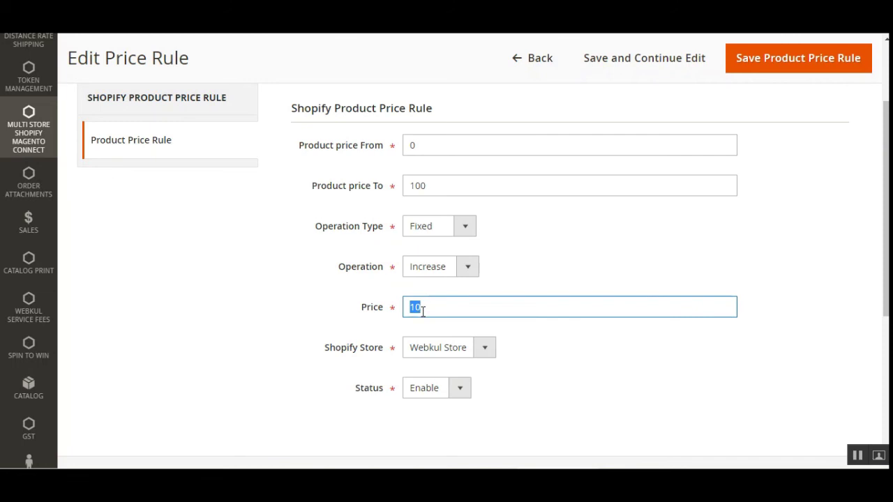
Try the Percent operation type on the existing price rule, check its store and status options, and leave without saving
left_click(455, 230)
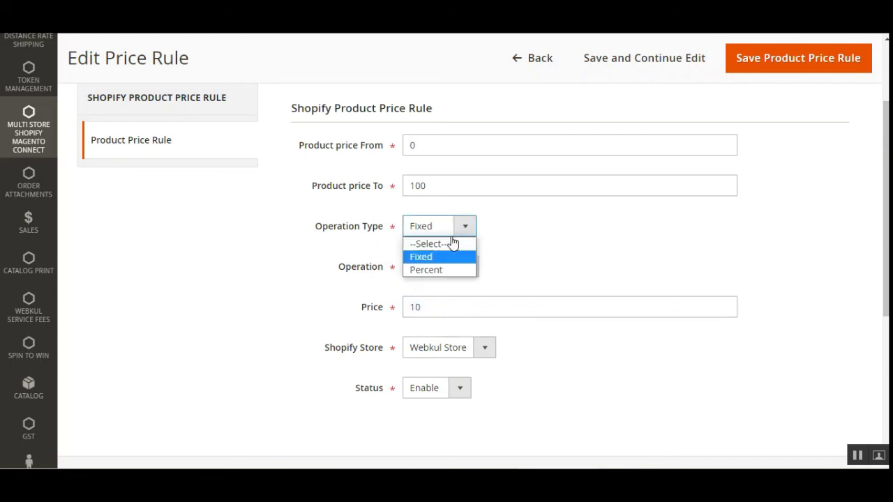
left_click(439, 269)
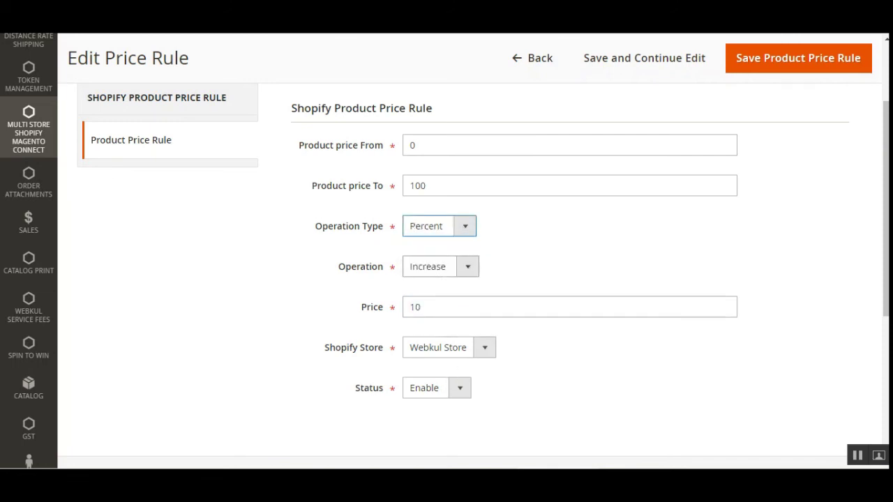
scroll(475, 265, "down", 3)
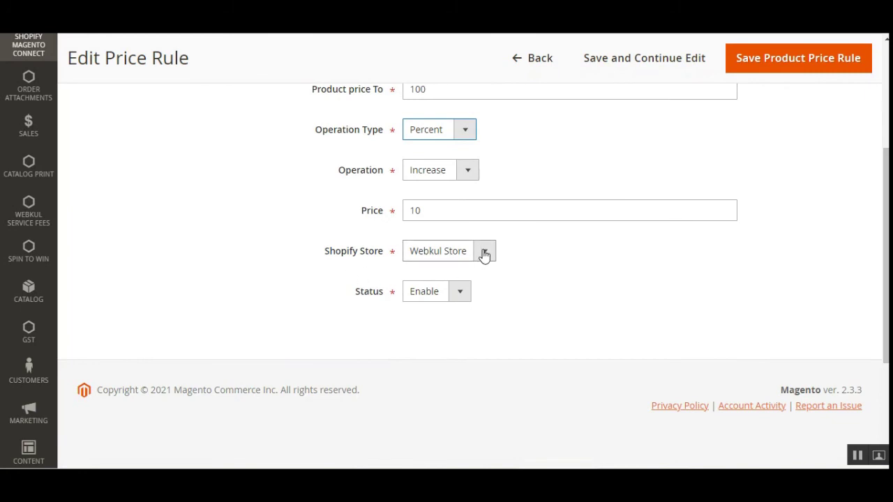
left_click(484, 256)
left_click(454, 307)
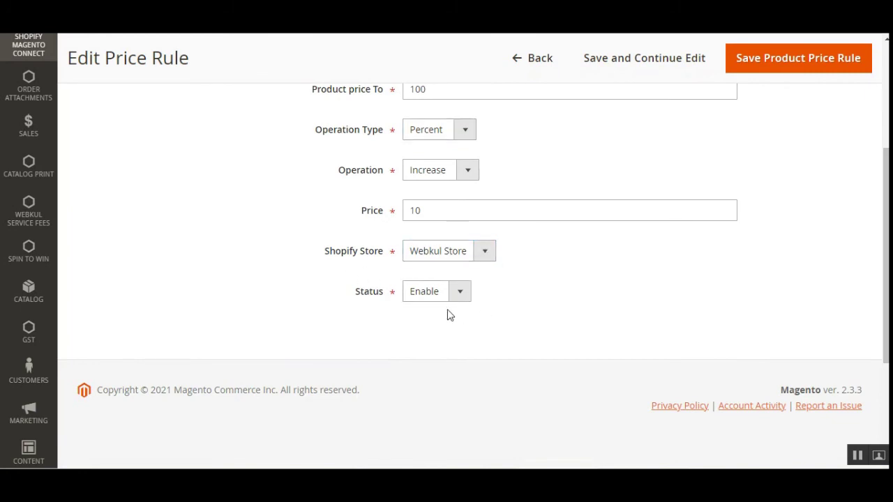
scroll(628, 210, "up", 5)
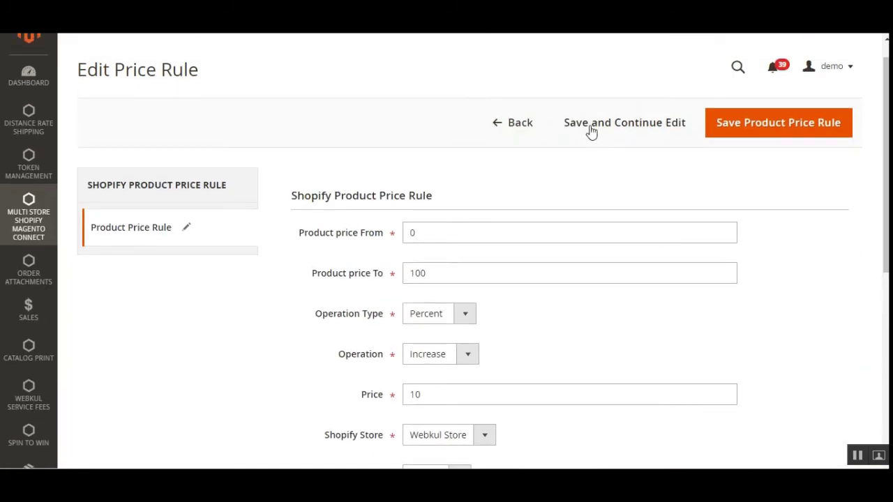
left_click(500, 128)
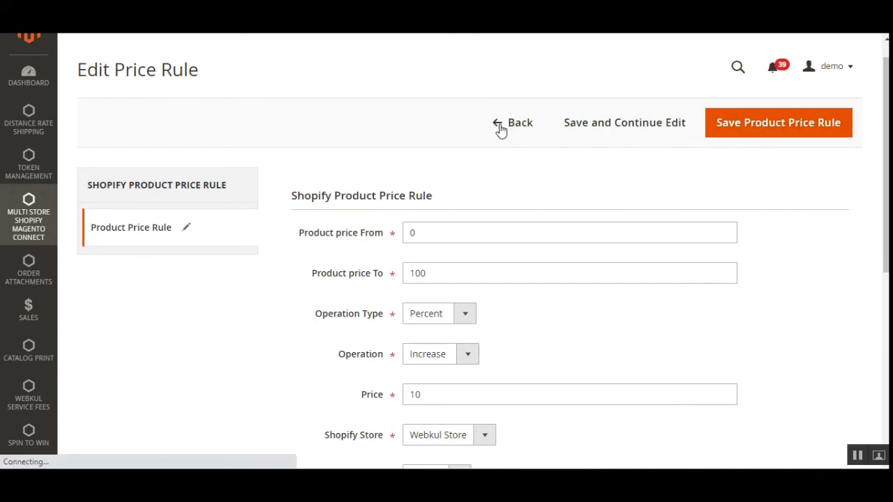